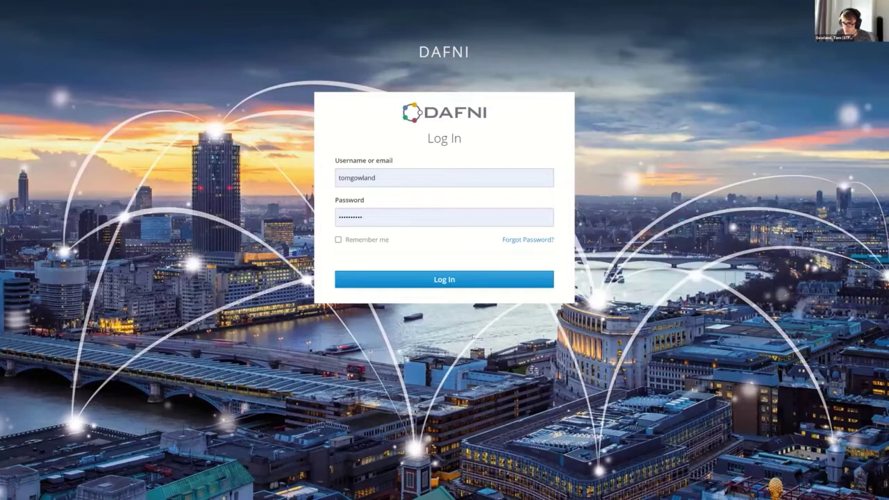
Log in with the prefilled credentials and open the data catalogue to check how many datasets it holds.
left_click(449, 280)
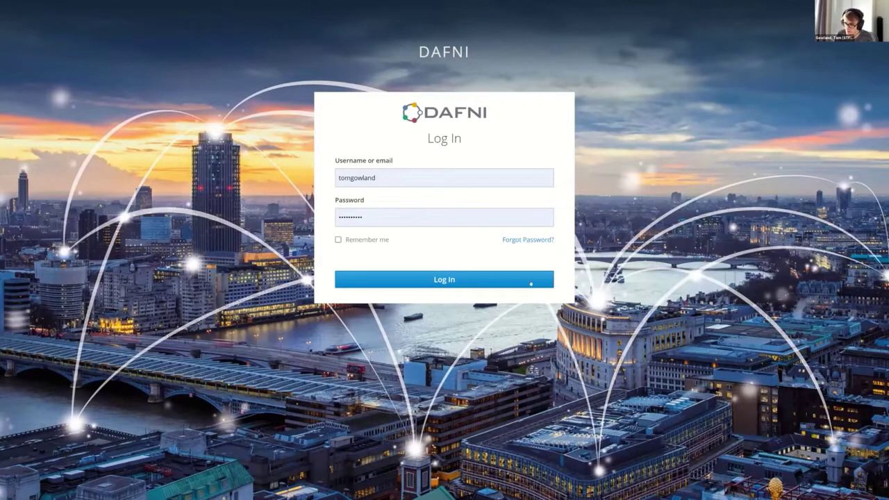
left_click(508, 281)
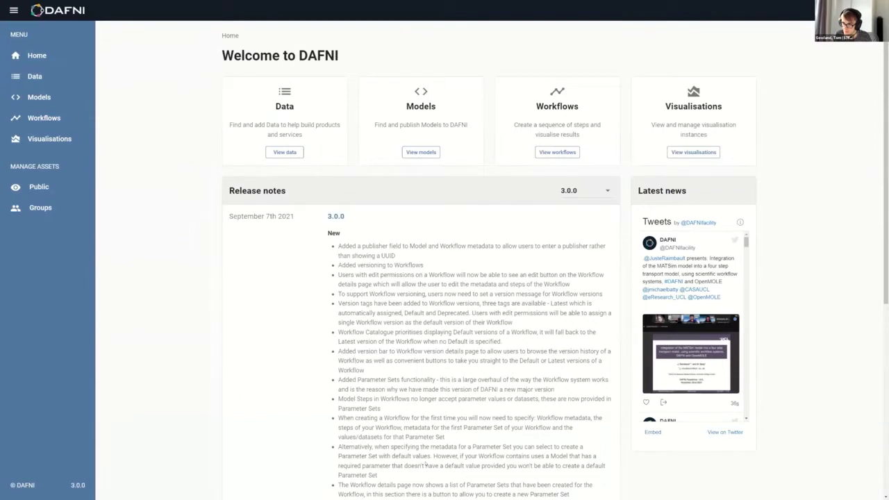
left_click(284, 152)
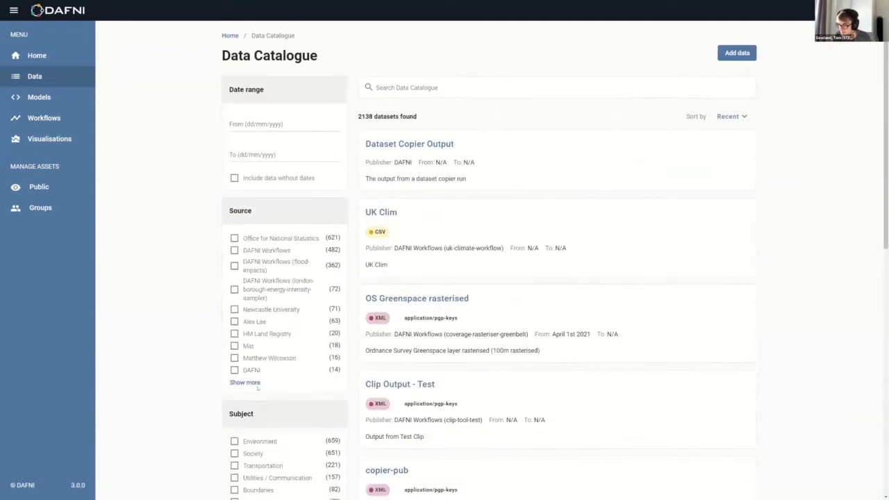
left_click_drag(430, 119, 356, 117)
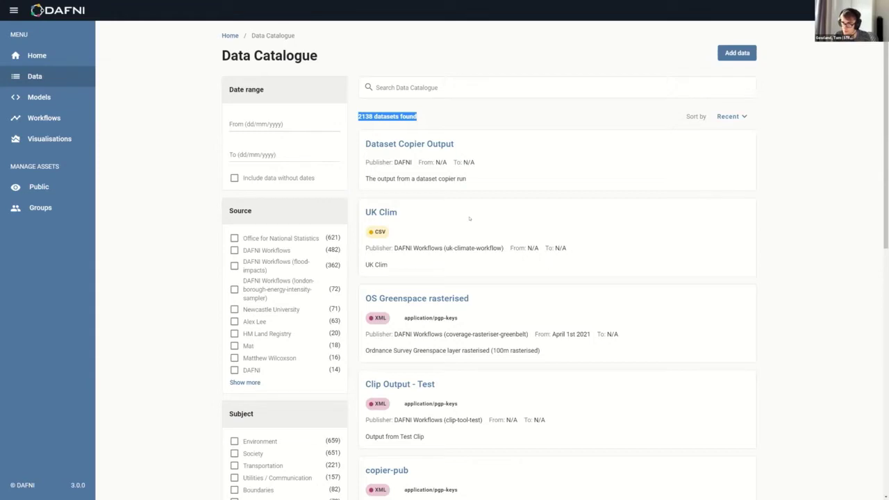
left_click(497, 121)
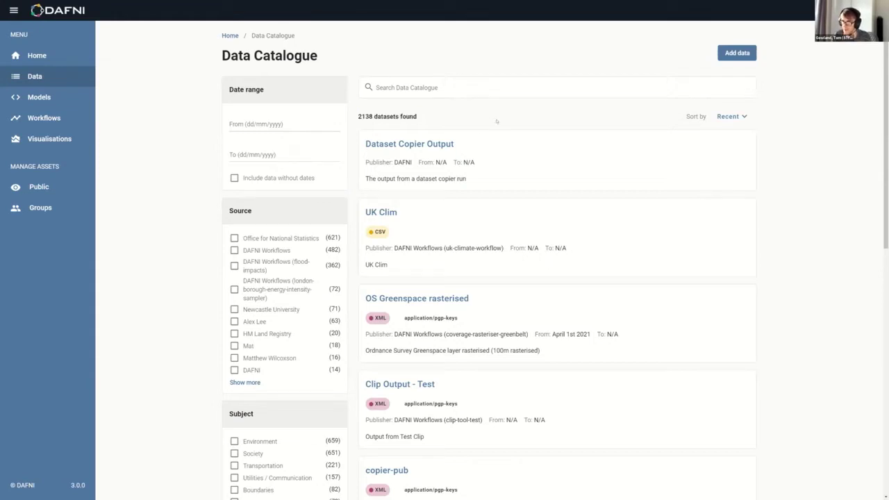
Open the OS Greenspace rasterised dataset and review its coverage map, data files and additional metadata.
left_click(402, 299)
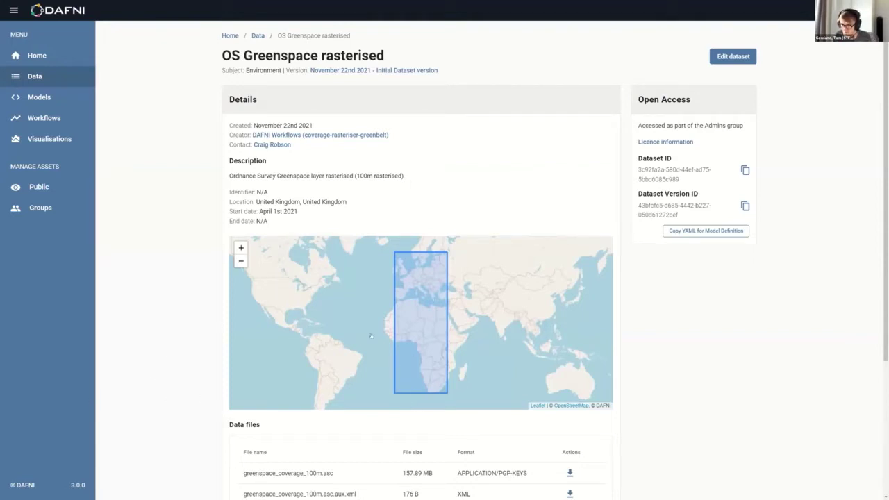
scroll(181, 229, "down", 2)
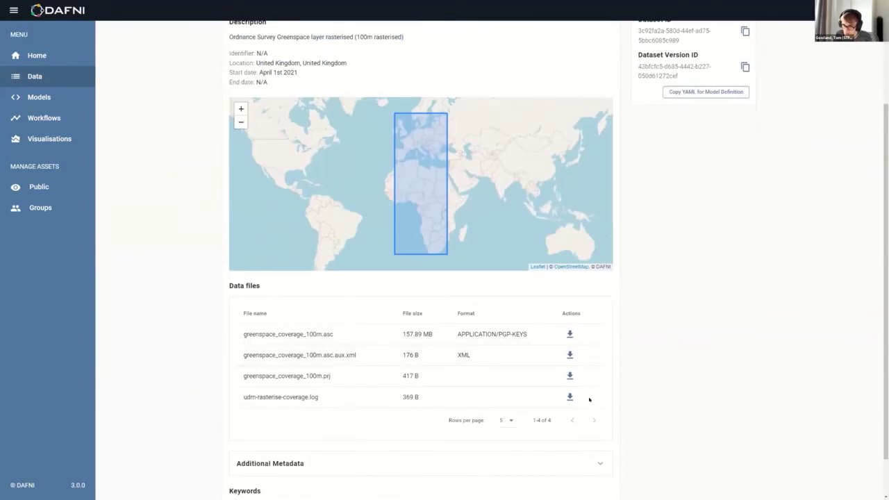
left_click(570, 334)
scroll(541, 431, "down", 2)
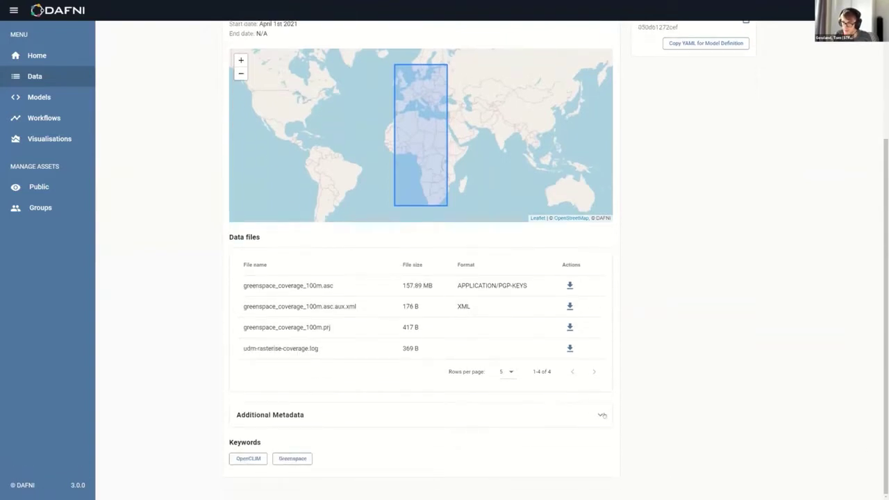
left_click(597, 417)
scroll(480, 316, "down", 2)
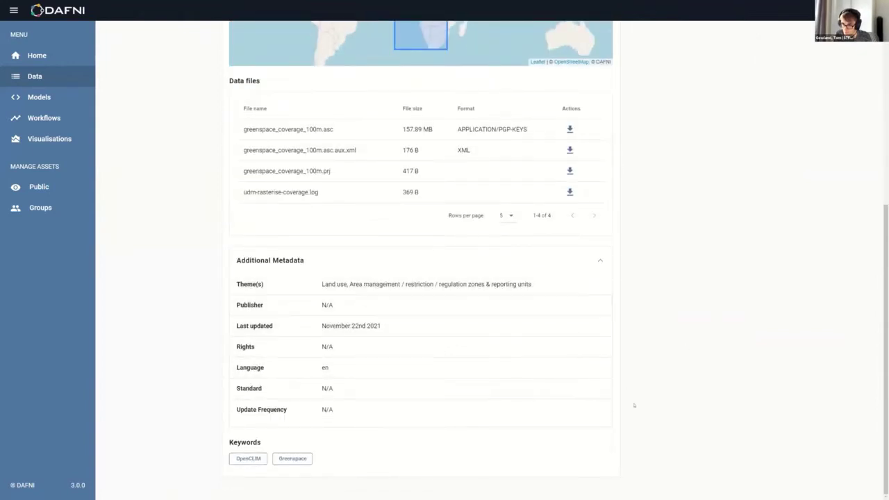
Copy the dataset version ID and the dataset ID of the OS Greenspace rasterised dataset.
scroll(633, 391, "up", 5)
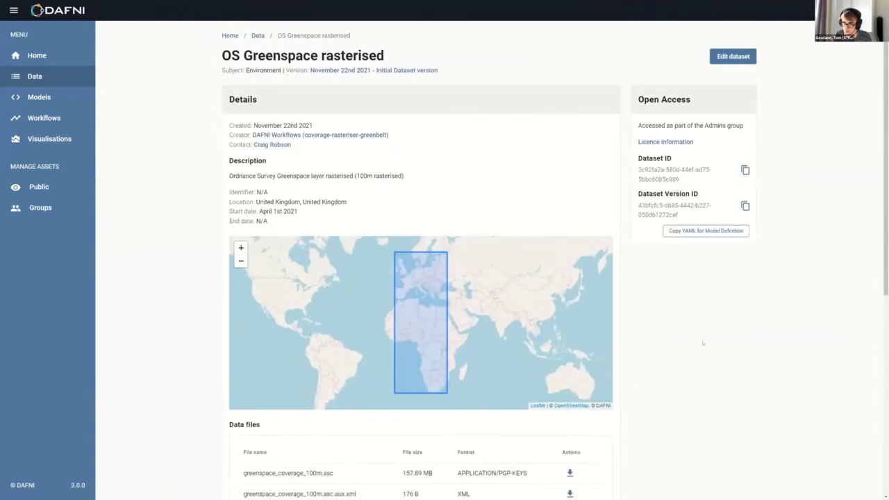
left_click(745, 206)
left_click(745, 170)
Start adding a new dataset and review the form's file upload, dataset details, theme, language and keyword fields.
left_click(38, 83)
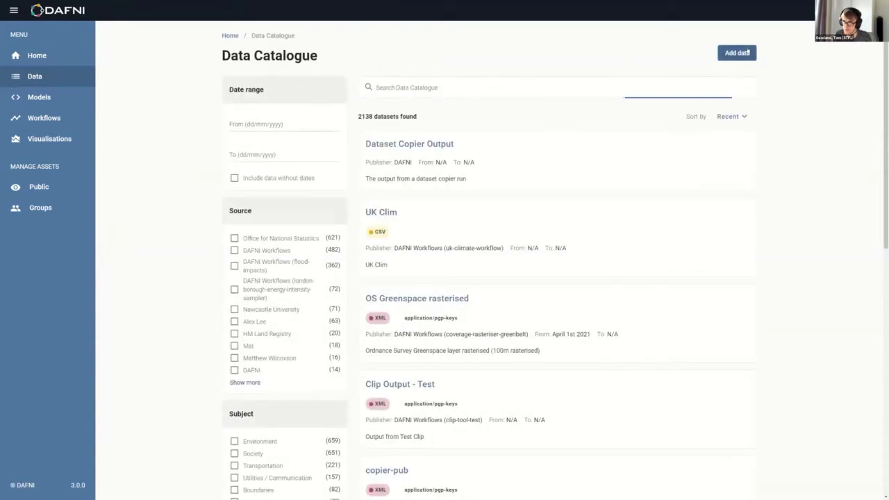
left_click(738, 52)
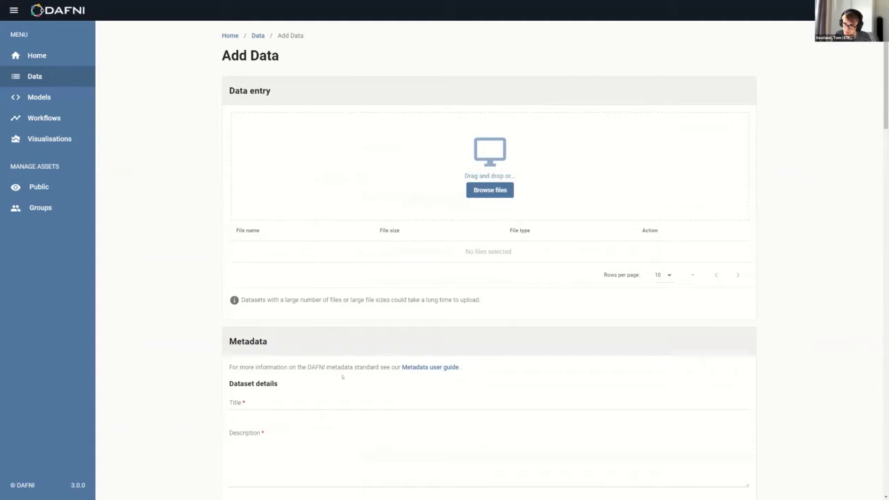
scroll(175, 280, "down", 3)
scroll(347, 405, "down", 1)
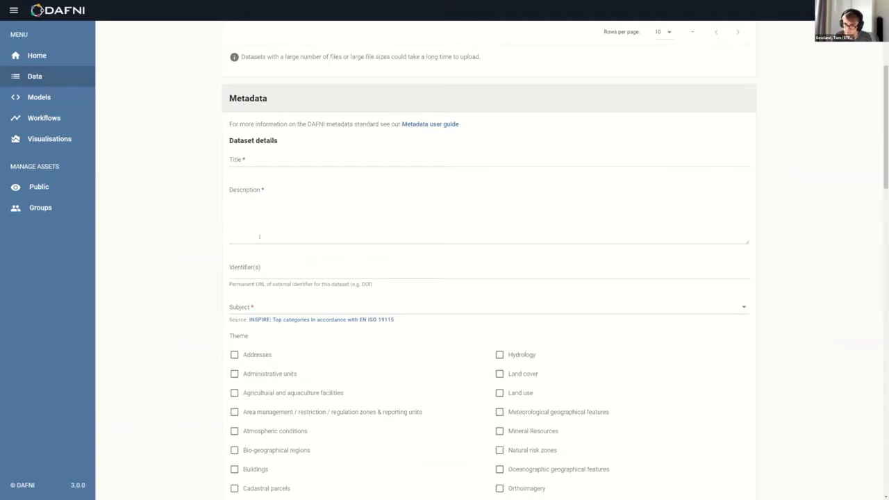
scroll(347, 343, "down", 5)
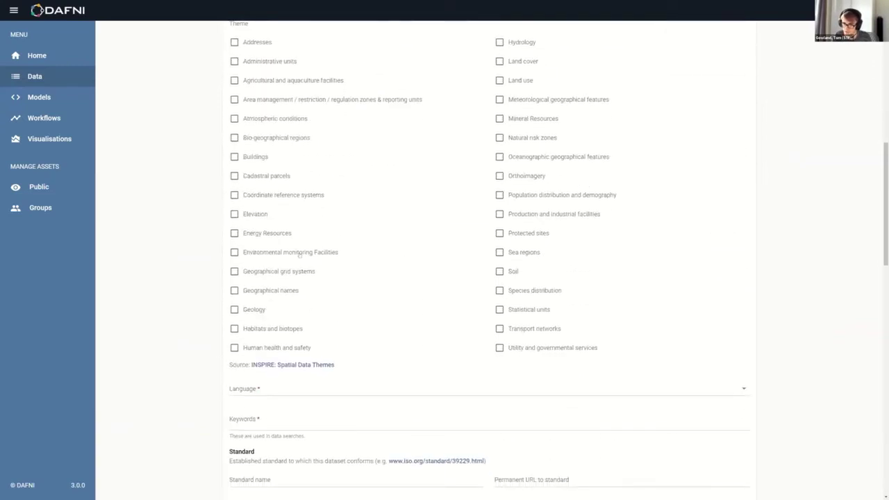
left_click(323, 389)
left_click(292, 417)
scroll(282, 280, "down", 2)
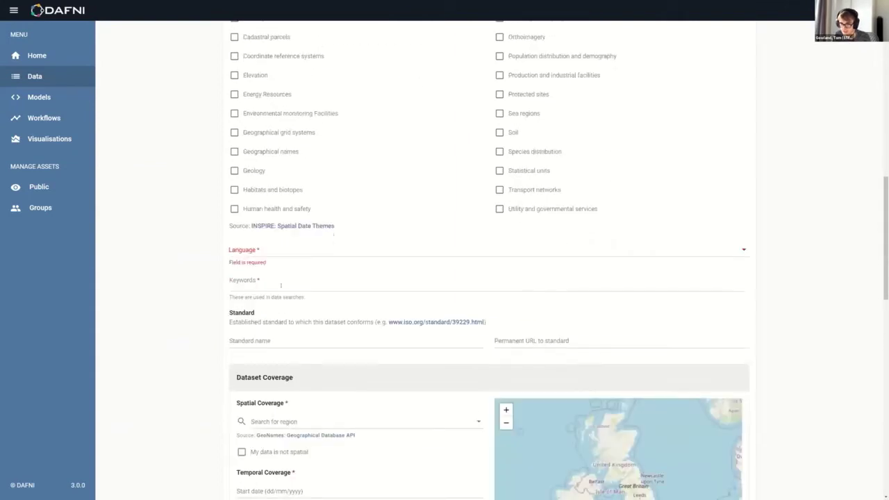
Review the Add Data form's dataset coverage, ownership, data use restrictions and version message sections.
scroll(223, 425, "down", 2)
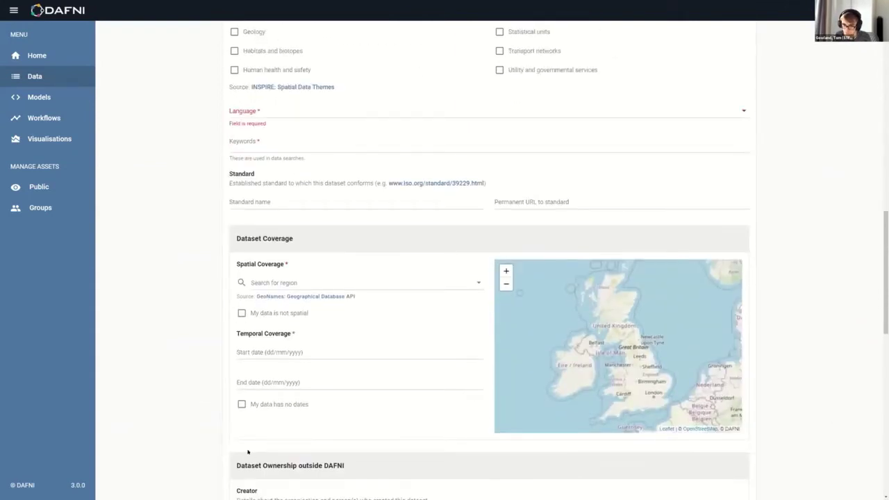
scroll(248, 452, "down", 5)
scroll(192, 308, "up", 3)
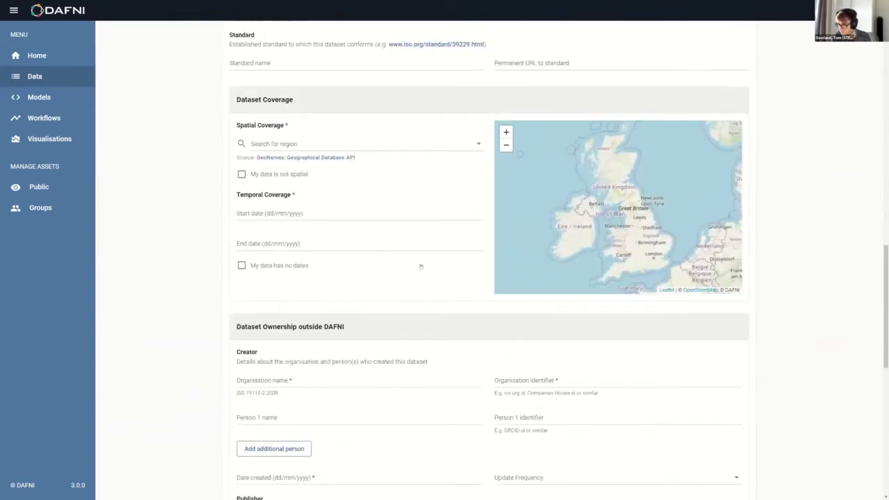
scroll(375, 247, "down", 5)
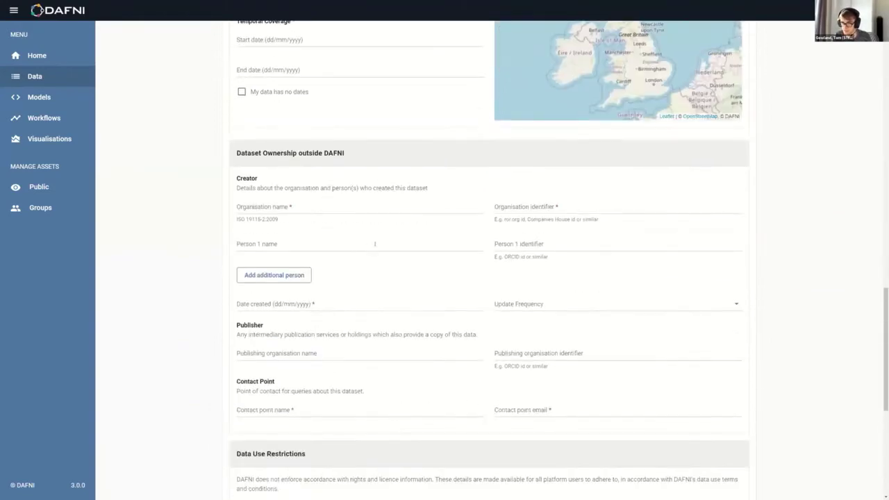
scroll(375, 246, "down", 2)
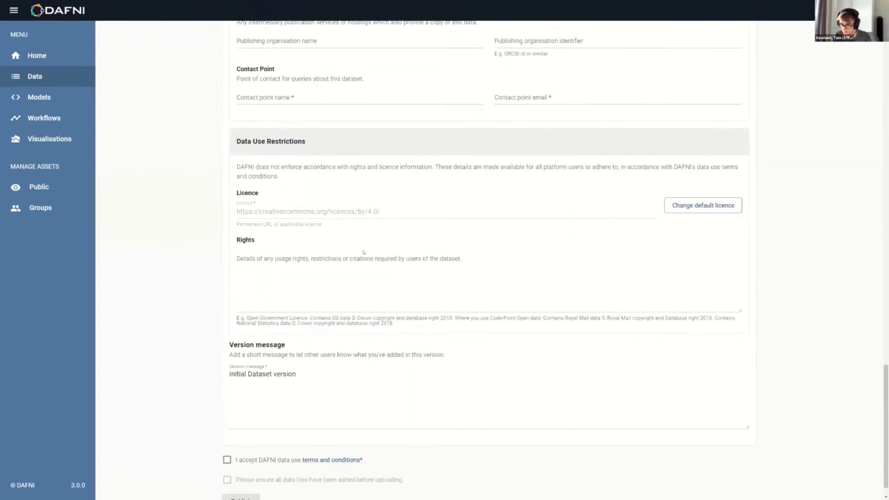
scroll(173, 292, "up", 4)
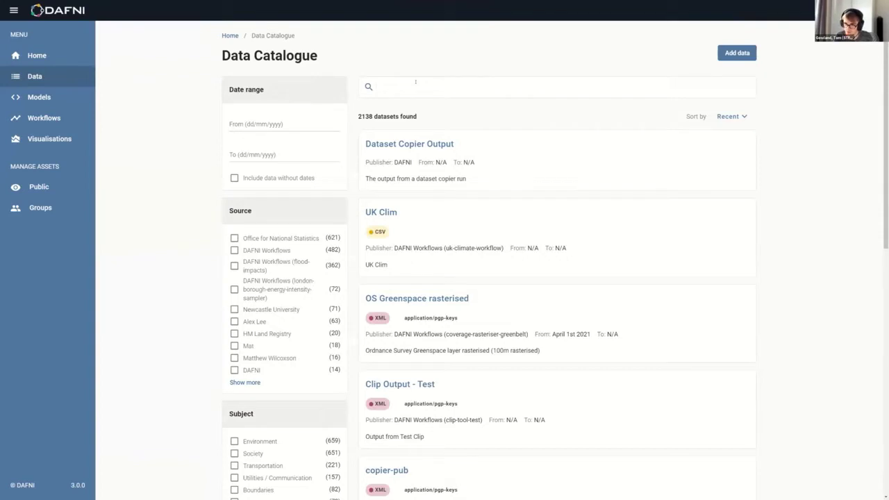
Search the data catalogue for "OS Greenspace" and examine the first matching dataset's title and description.
type("os")
type("eenspace")
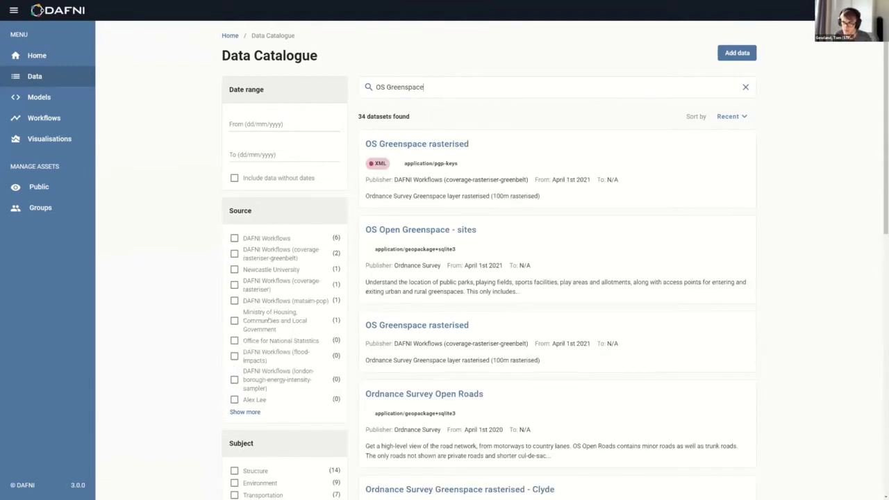
left_click_drag(540, 196, 365, 196)
left_click_drag(470, 145, 334, 186)
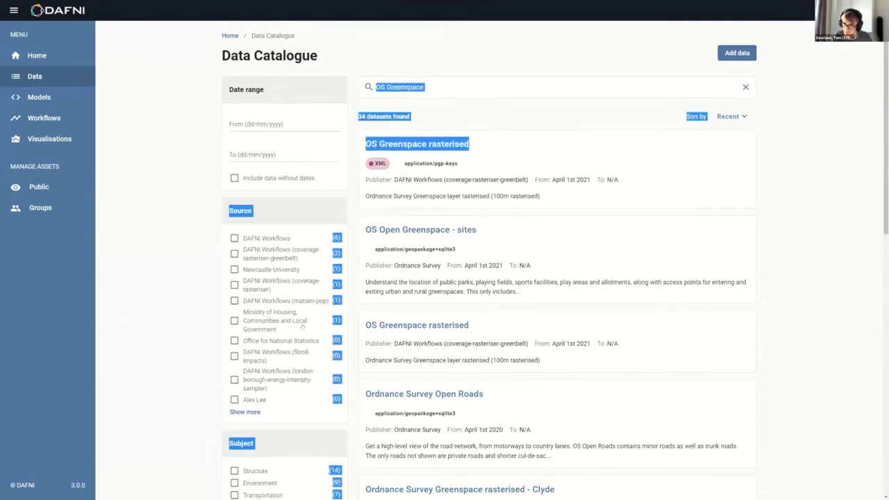
Clear the catalogue search and look through the source, subject and format filters.
left_click(745, 87)
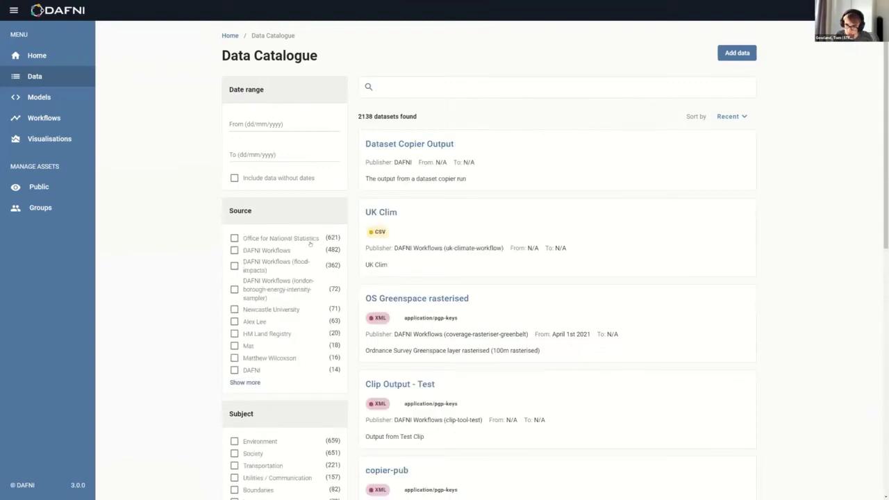
scroll(204, 421, "down", 4)
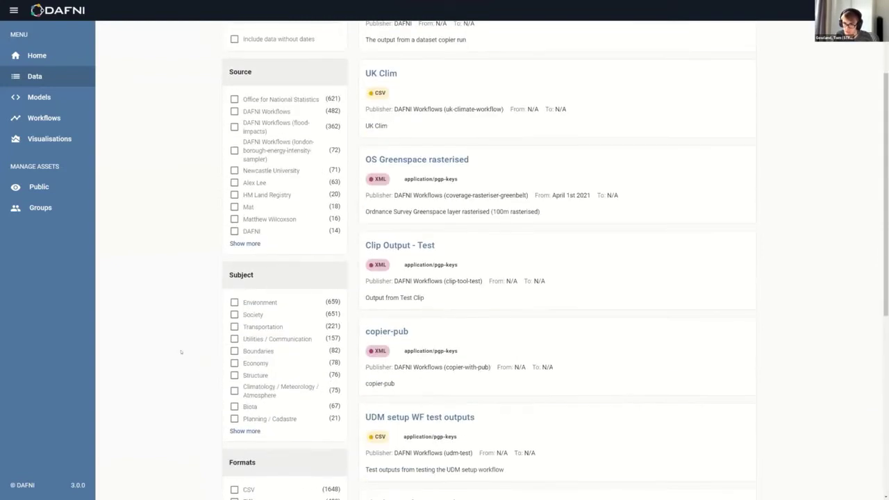
scroll(268, 382, "down", 4)
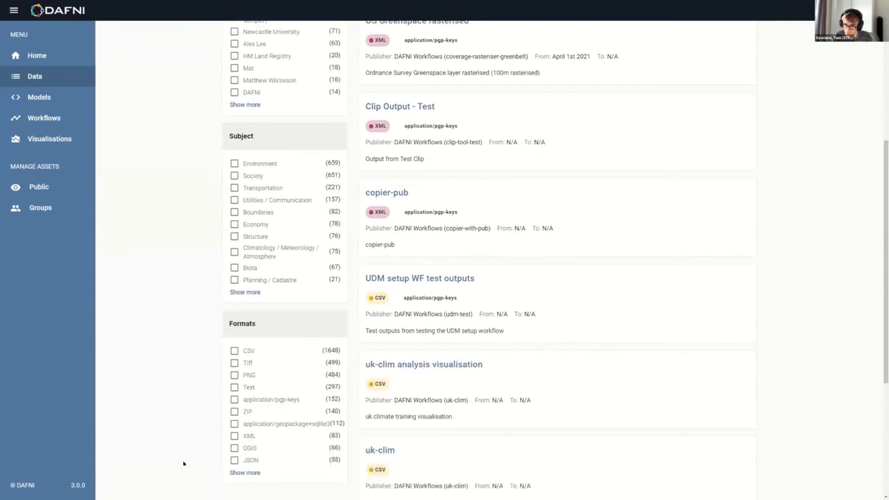
scroll(168, 443, "up", 8)
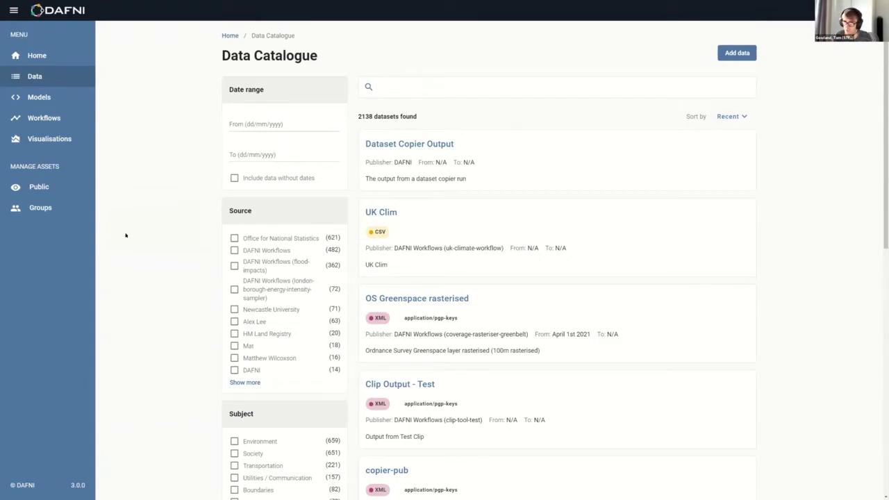
Open the models catalogue and check the total number of models and the UK Climate Analysis - COMP530 entry.
left_click(42, 98)
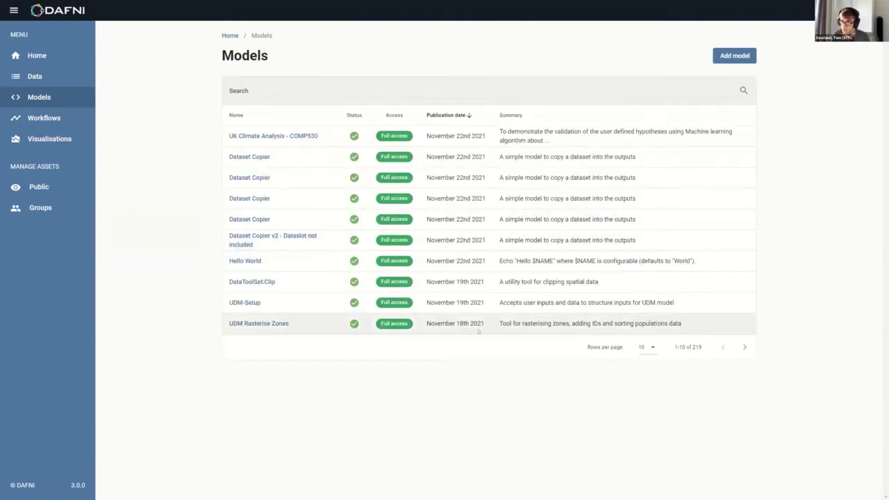
double_click(695, 347)
left_click(701, 432)
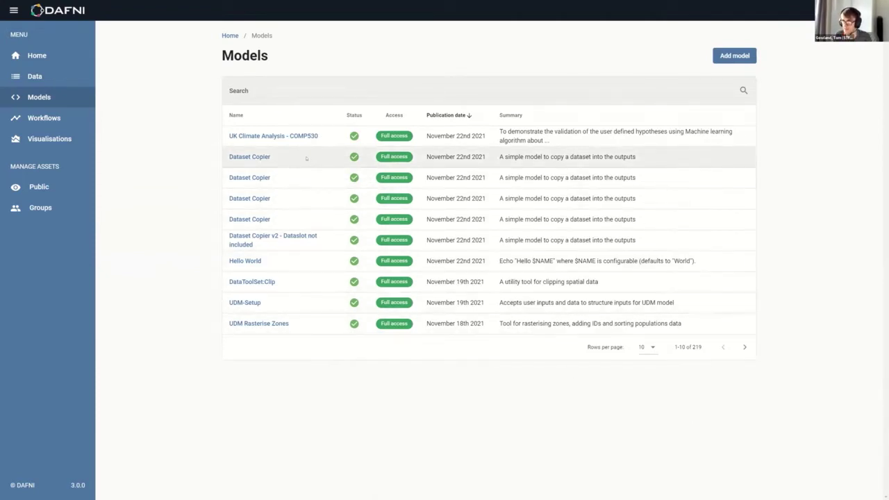
left_click(331, 134)
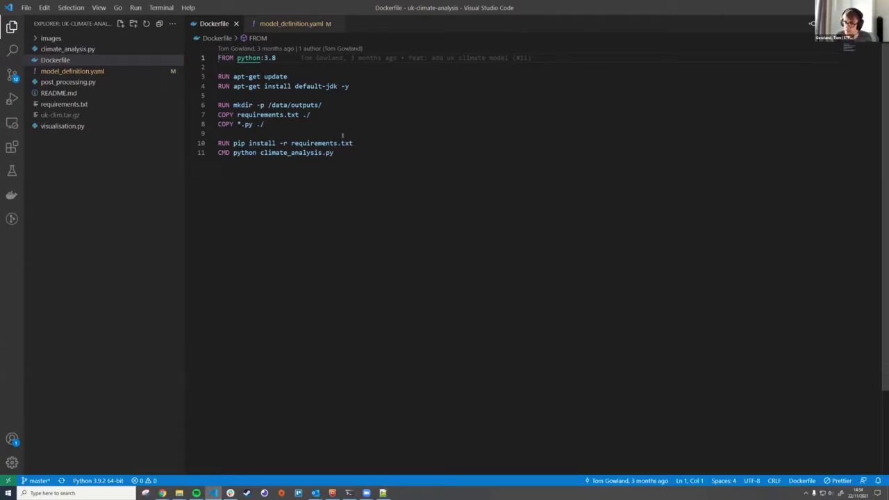
Examine the Dockerfile as a whole, including its Python base image line and the apt-get update and install commands.
left_click_drag(353, 164, 220, 66)
left_click(303, 105)
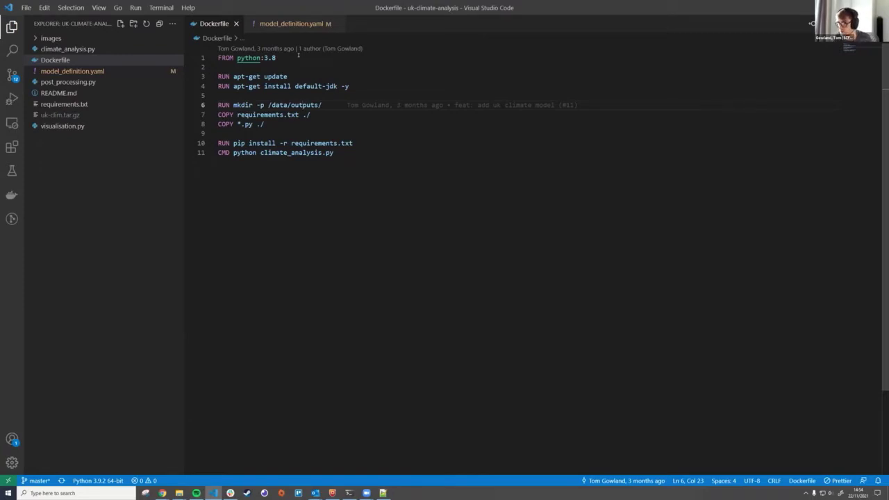
left_click_drag(288, 58, 216, 58)
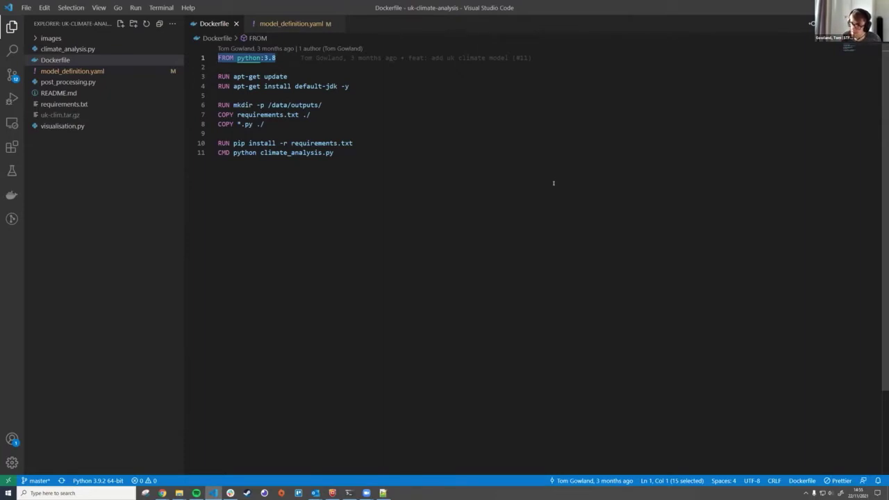
left_click_drag(387, 88, 218, 77)
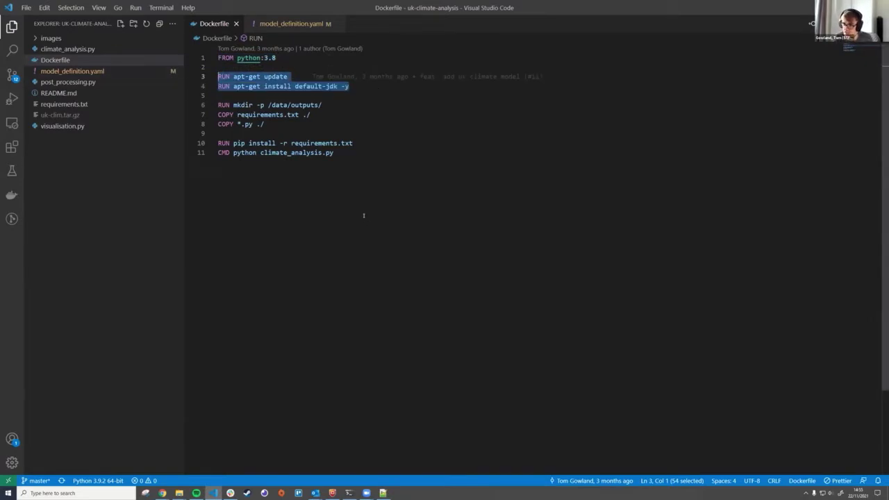
Examine the Dockerfile lines that create the outputs folder, copy the requirements and Python files, install the requirements and run climate_analysis.py.
left_click_drag(264, 123, 218, 105)
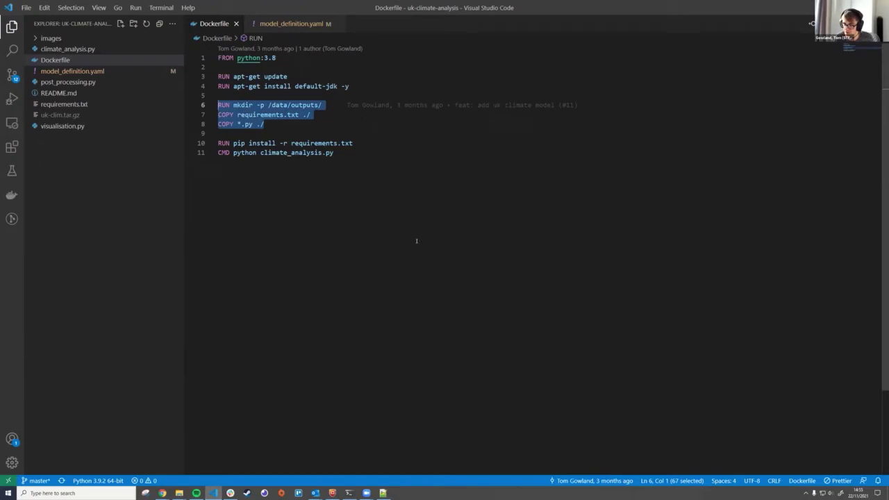
left_click(252, 124)
left_click_drag(287, 123, 207, 114)
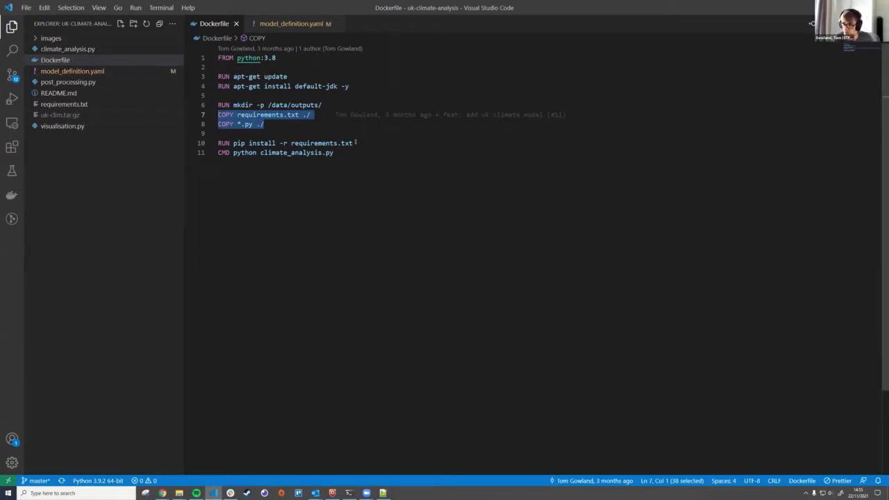
left_click_drag(356, 143, 198, 136)
left_click(361, 164)
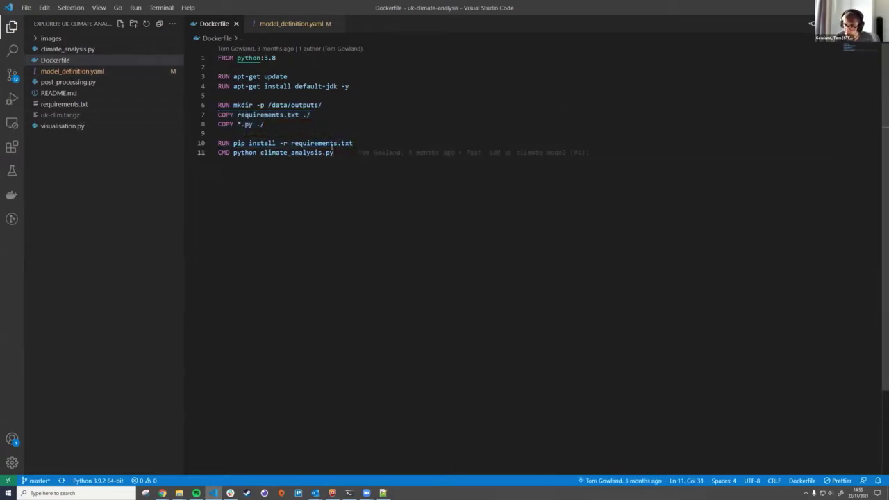
Examine the Dockerfile's final line, the default command that runs climate_analysis.py with Python.
left_click_drag(334, 152, 375, 154)
left_click(218, 153)
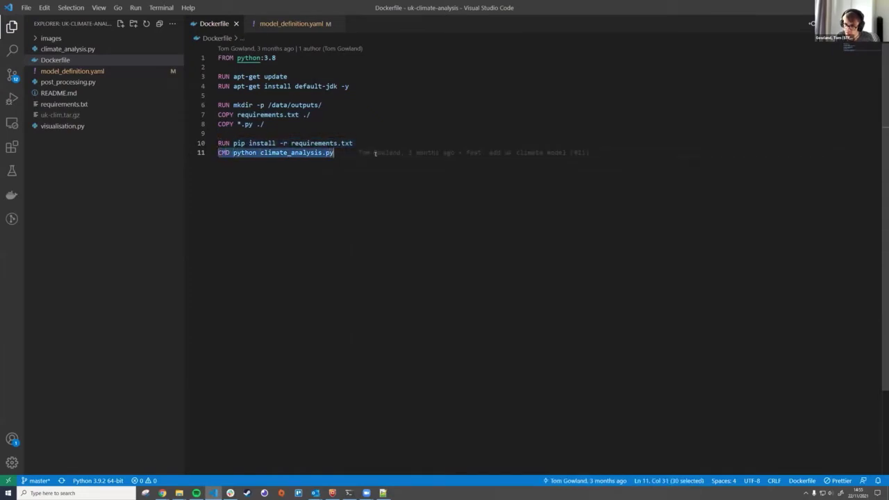
mouse_move(375, 153)
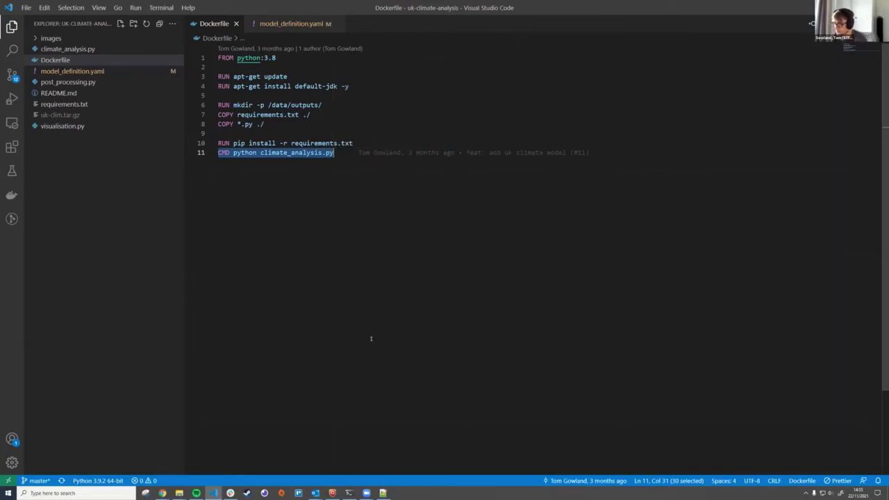
left_click_drag(343, 194, 316, 186)
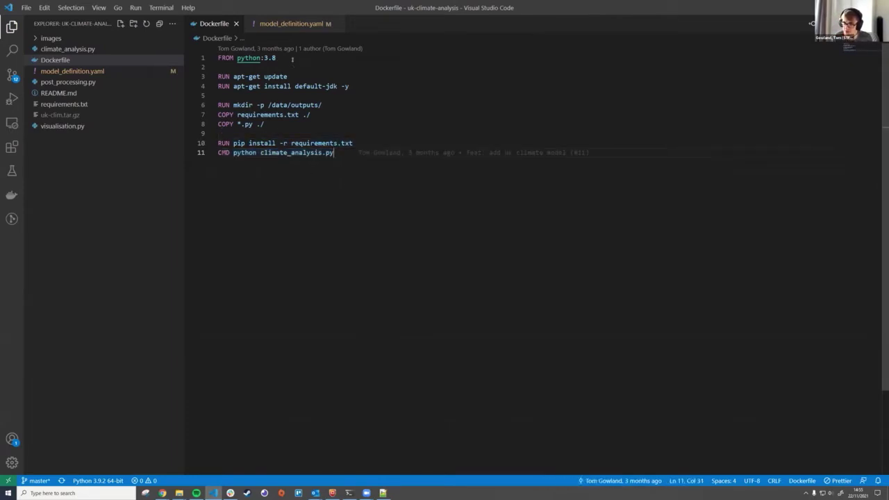
Open model_definition.yaml and examine the summary, description and source_code entries in its metadata section.
left_click(286, 24)
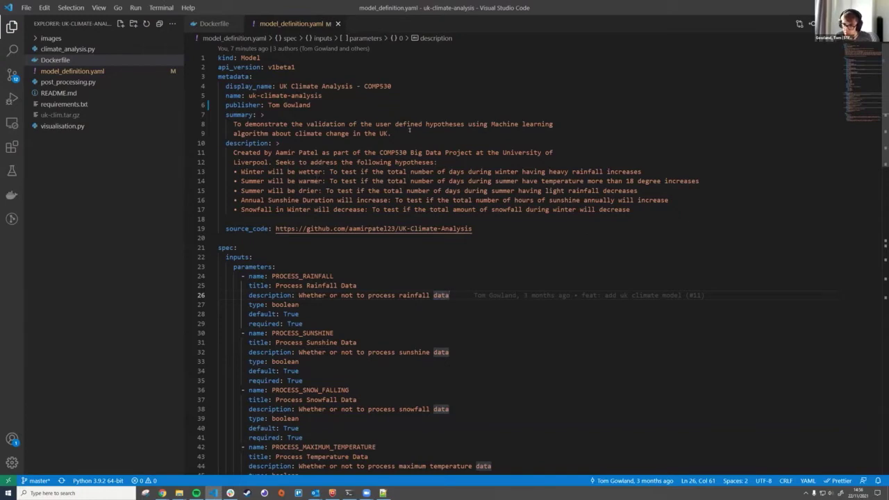
left_click_drag(392, 134, 233, 123)
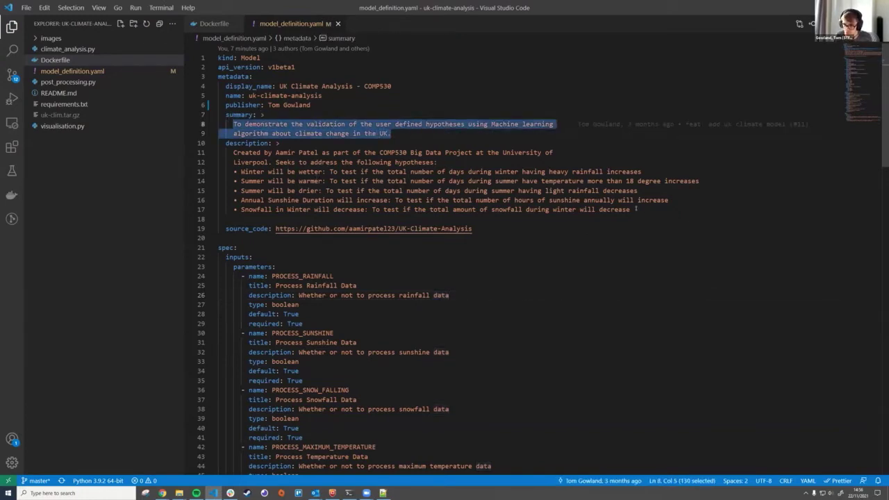
left_click_drag(635, 208, 238, 152)
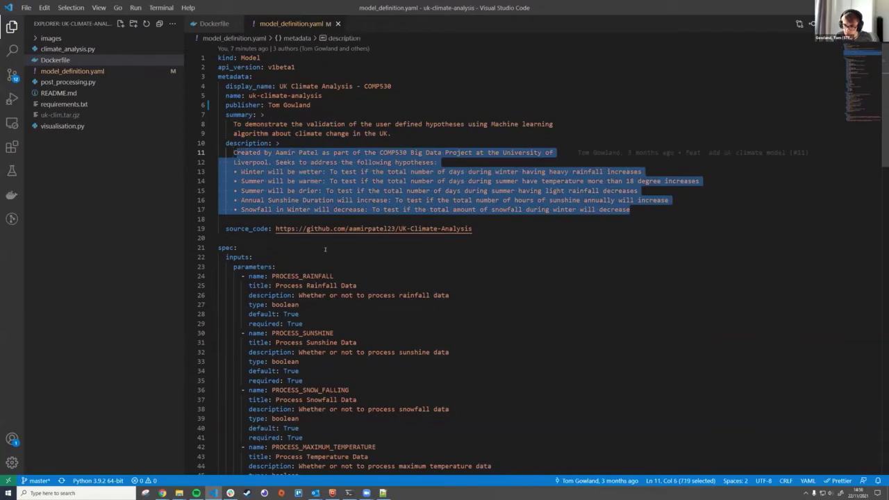
left_click(325, 249)
left_click_drag(472, 228, 225, 229)
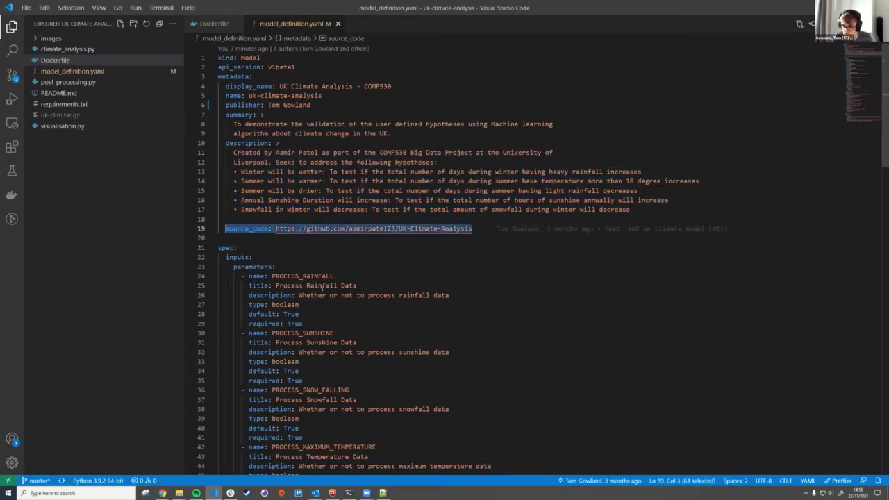
Examine the input parameters in the model definition's spec section, from PROCESS_RAINFALL through SEASON and PREDICTION_CYCLE.
scroll(319, 283, "down", 4)
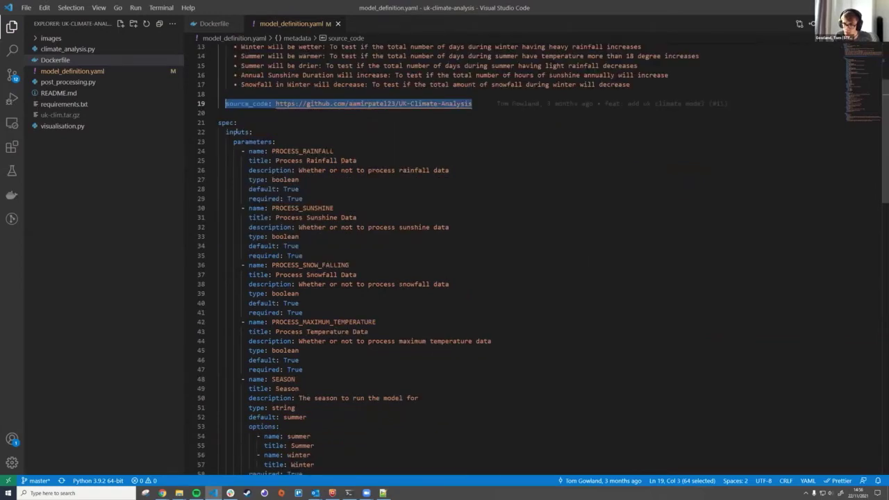
left_click_drag(219, 122, 376, 376)
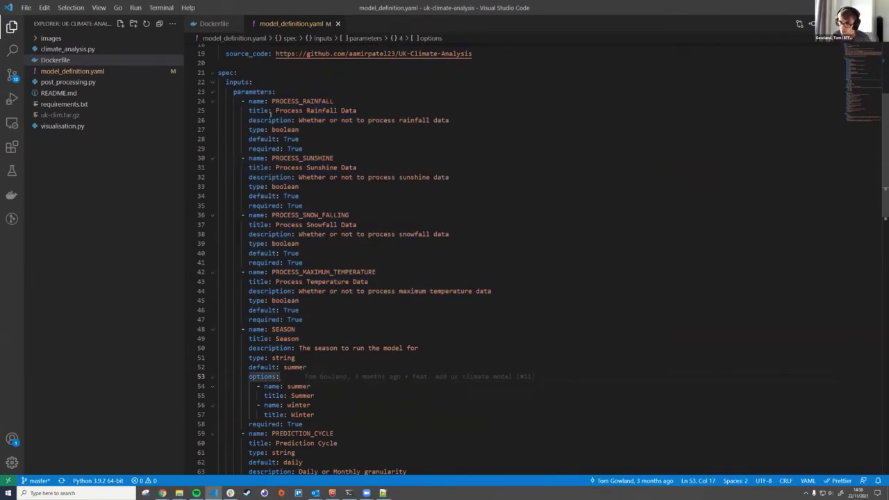
left_click(440, 291)
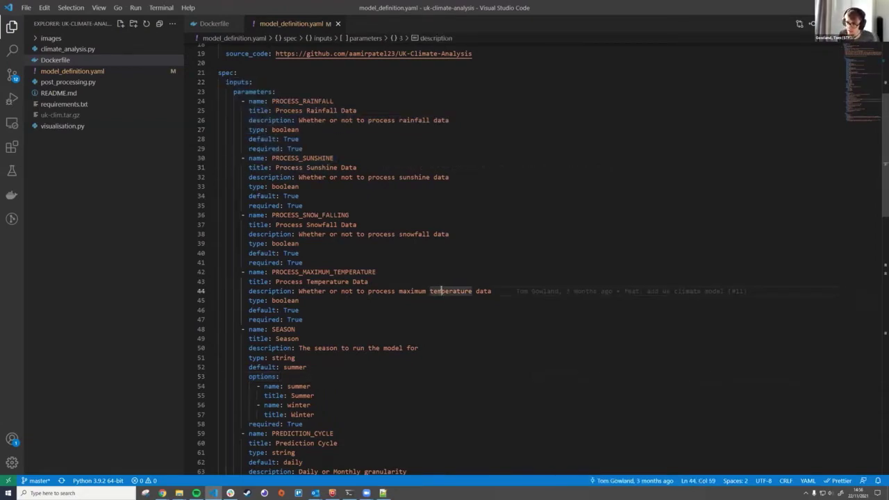
left_click_drag(233, 92, 348, 371)
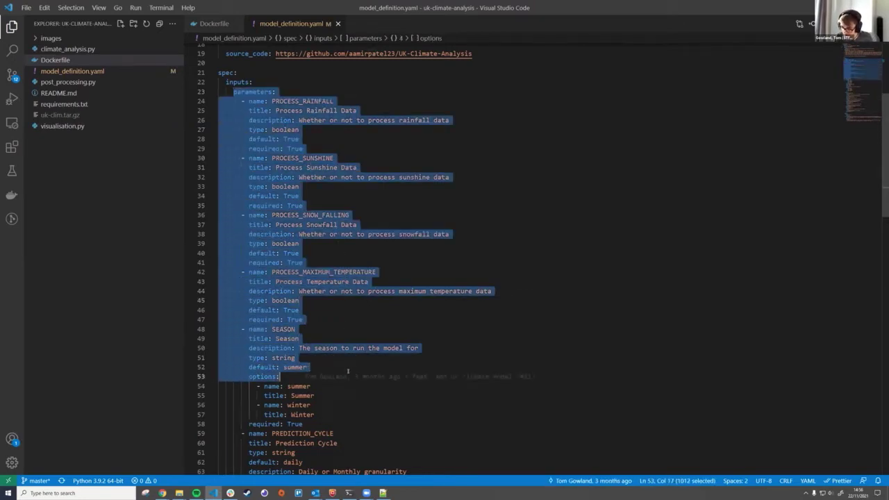
left_click(362, 325)
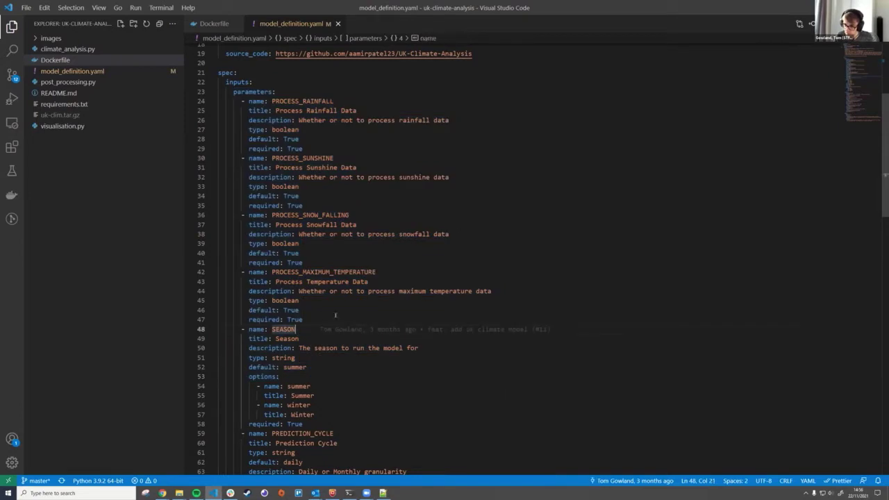
left_click(320, 317)
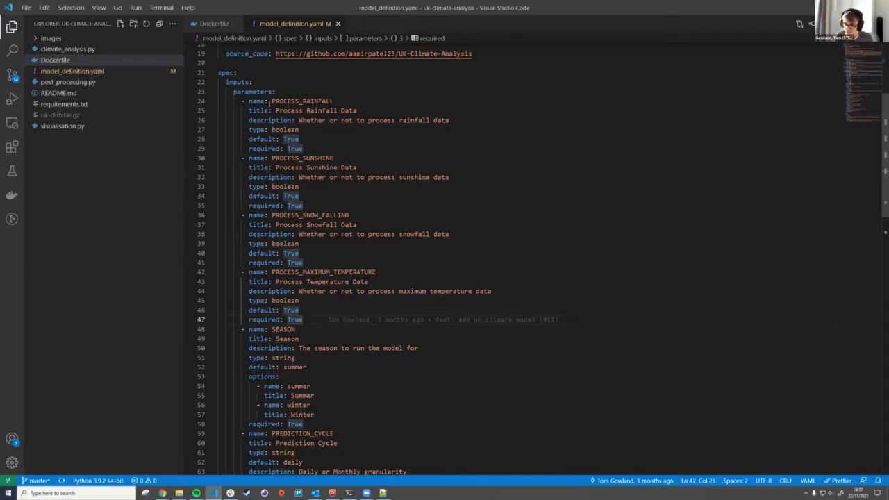
left_click_drag(222, 91, 279, 120)
scroll(393, 252, "down", 4)
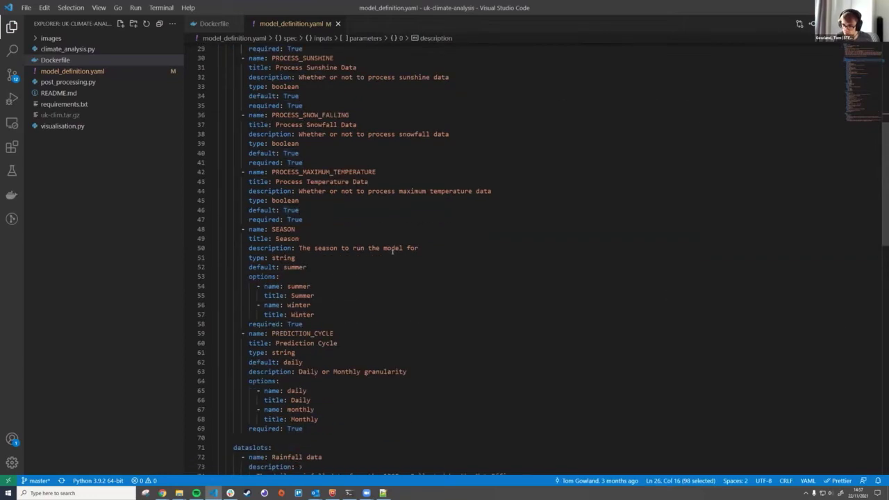
scroll(362, 242, "down", 5)
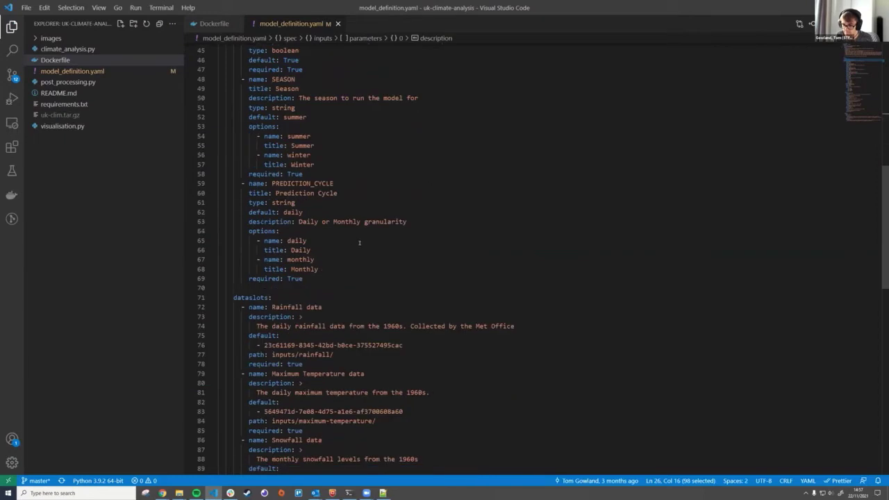
Examine the dataslots section of the model definition, including the paths and default dataset IDs for the rainfall, temperature and snowfall data.
scroll(230, 304, "down", 4)
left_click(232, 172)
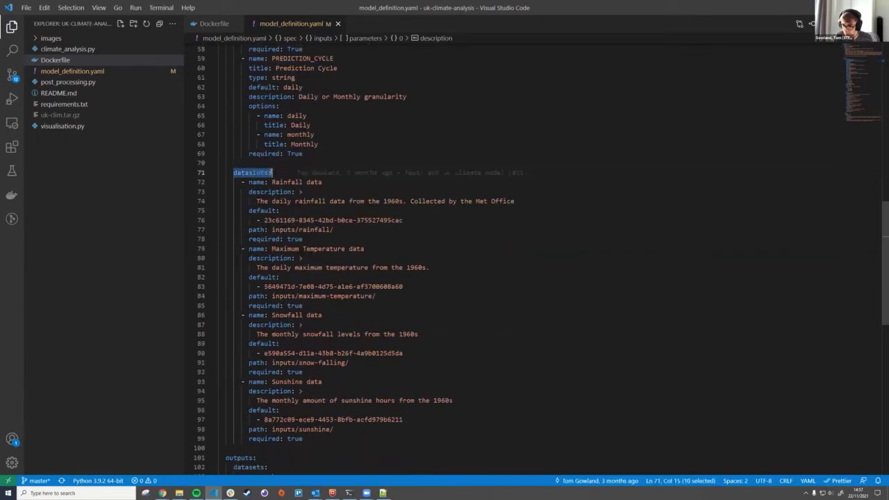
left_click(338, 231)
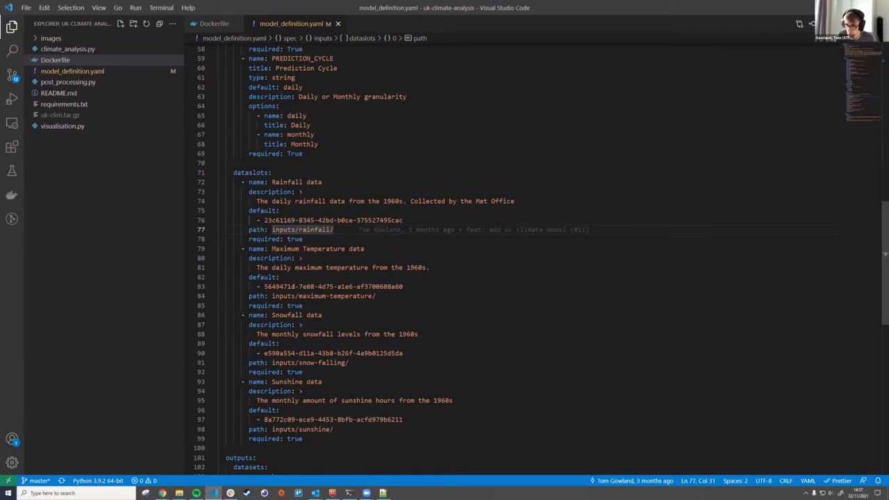
left_click_drag(264, 286, 403, 286)
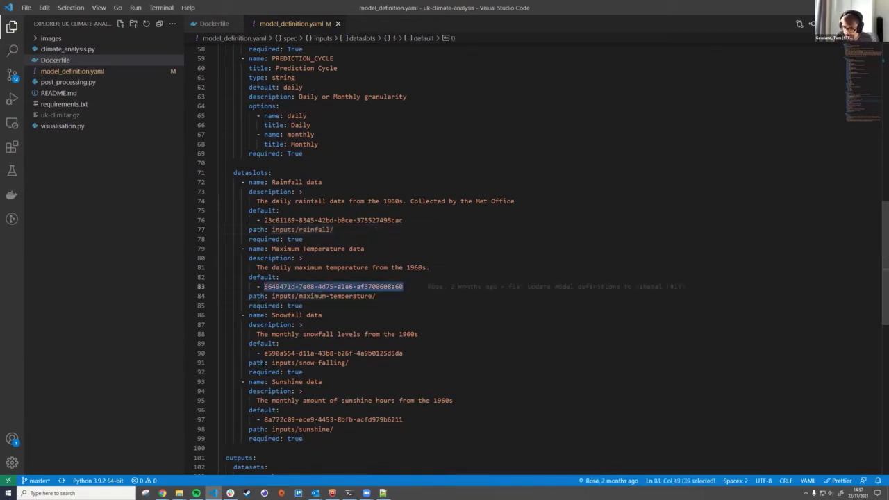
left_click_drag(264, 353, 404, 353)
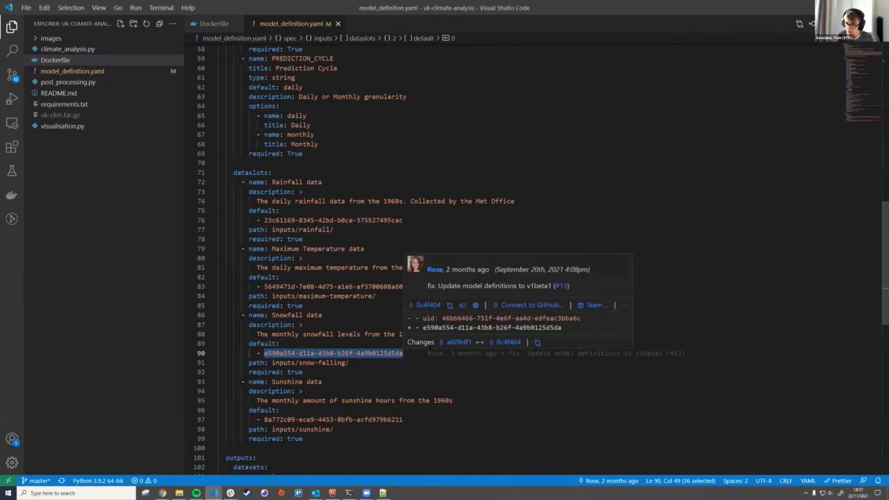
left_click(328, 287)
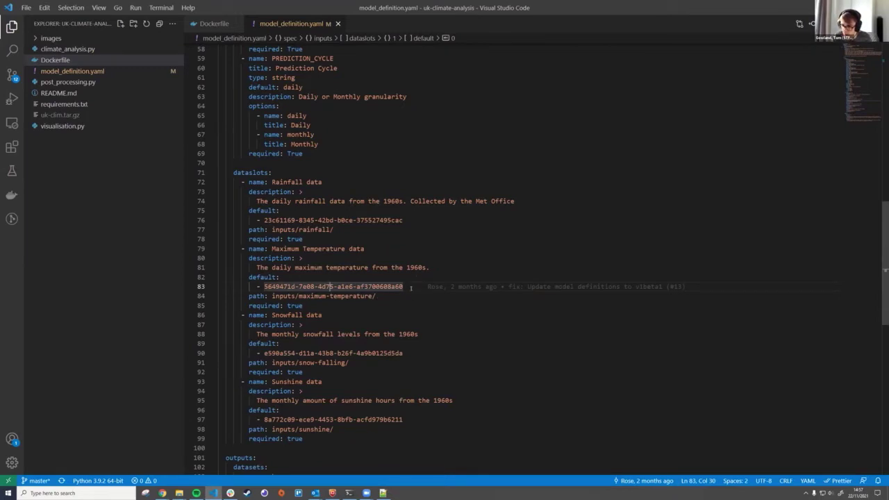
mouse_move(411, 288)
Examine the outputs section at the end of the model definition, covering the base.csv and prediction.csv datasets.
scroll(409, 270, "down", 4)
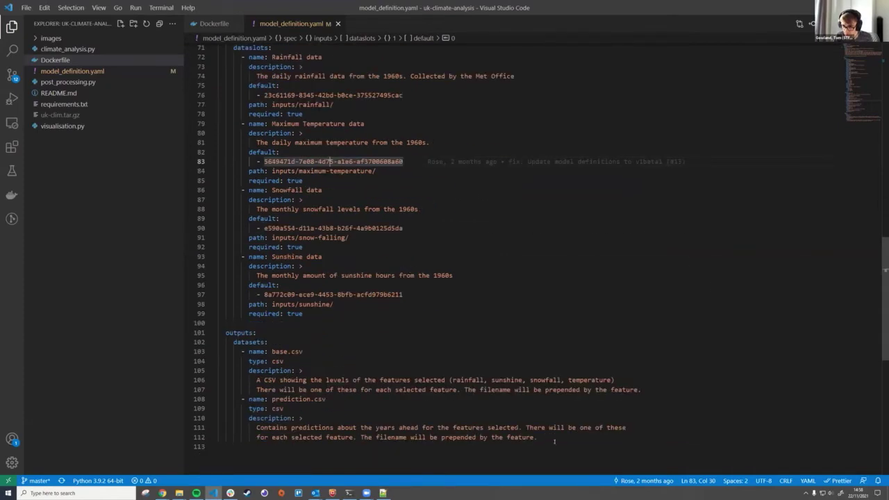
left_click_drag(554, 442, 225, 332)
left_click(519, 427)
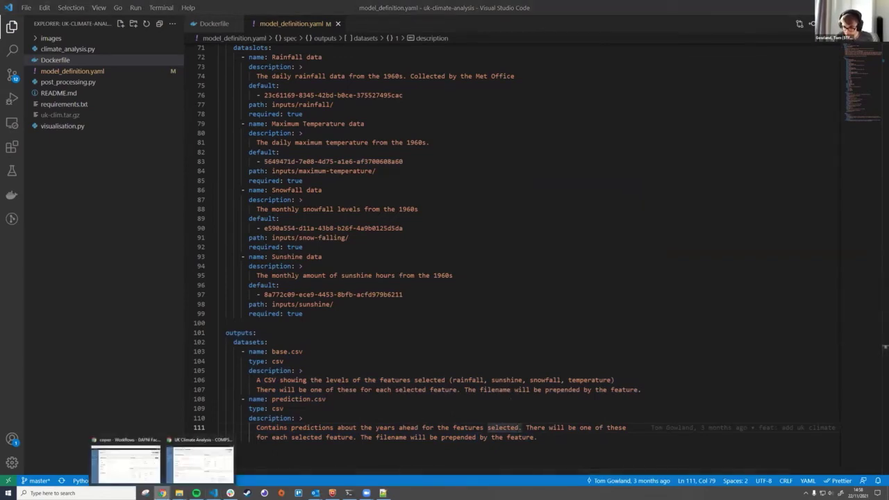
Switch to DAFNI in the browser, review the UK Climate Analysis - COMP530 page and open the form for adding a model.
left_click(200, 458)
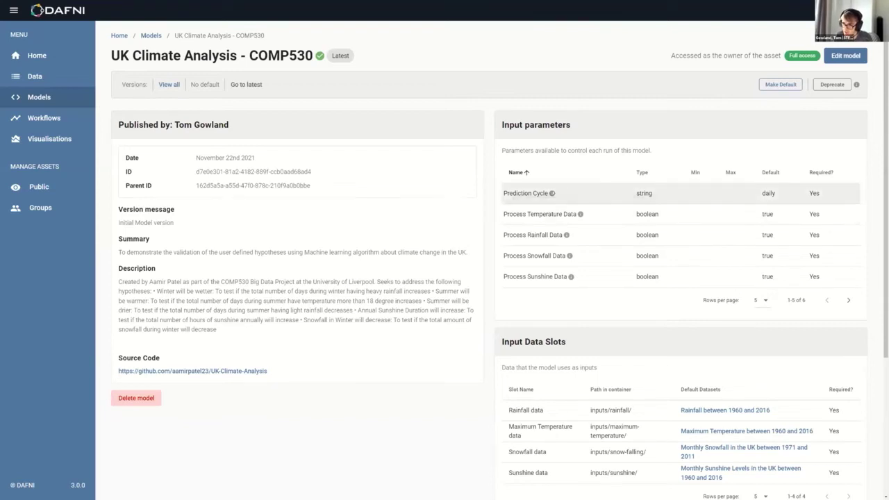
mouse_move(567, 234)
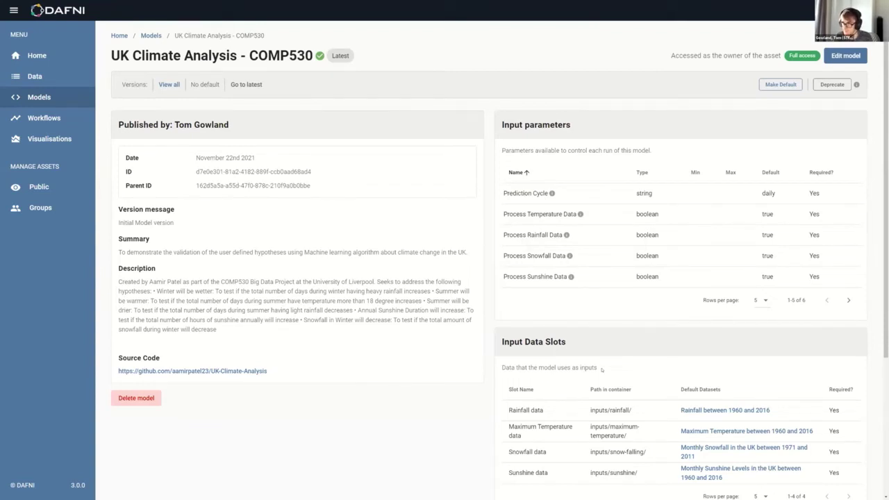
left_click(73, 104)
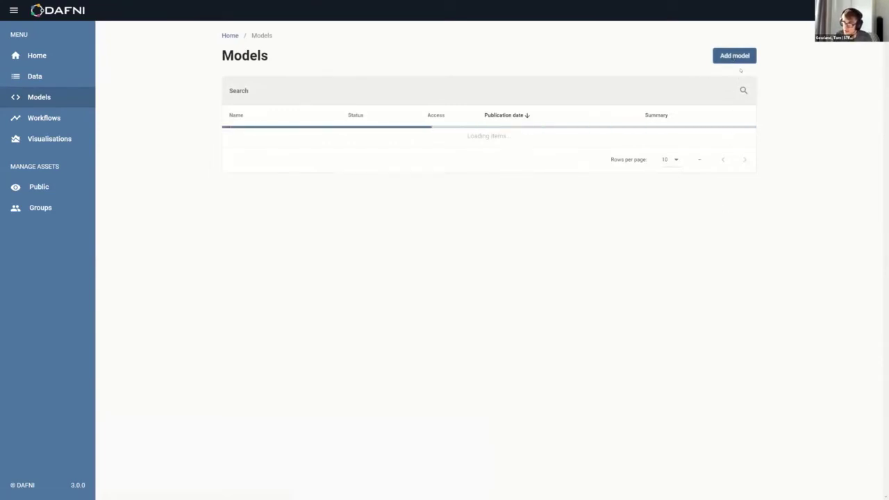
left_click(734, 55)
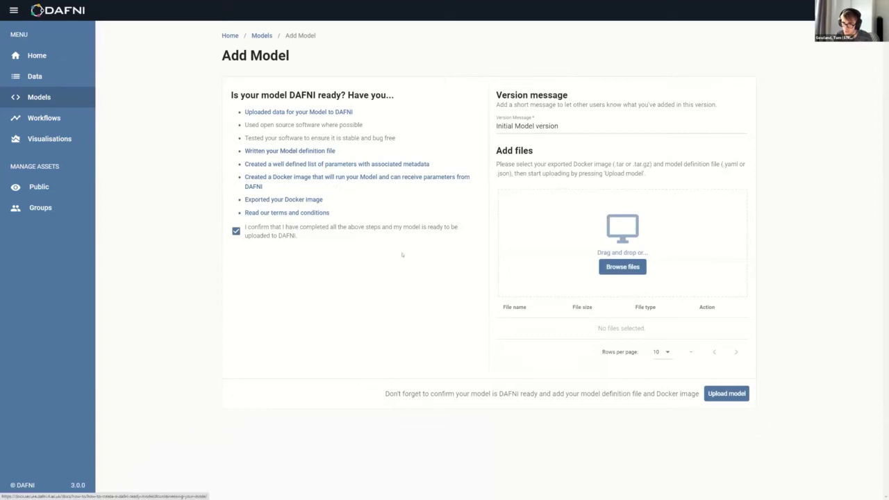
Look through the DAFNI guide on writing a model definition file, including its metadata and datasets sections, and return to the Add Model form.
key("ctrl+Tab")
scroll(323, 186, "down", 7)
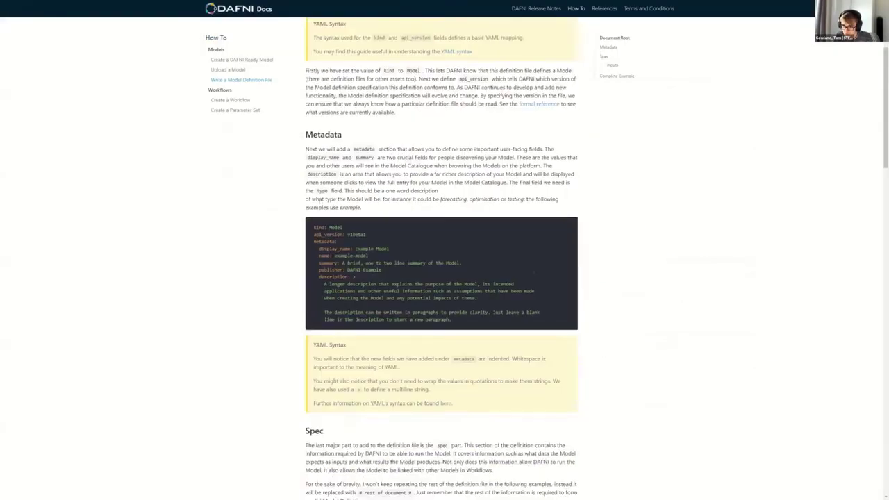
scroll(202, 161, "down", 7)
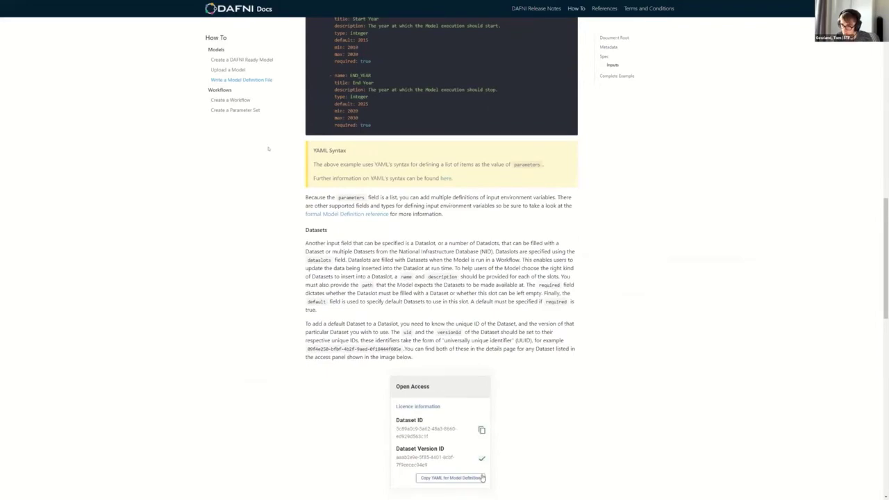
scroll(490, 387, "up", 1)
scroll(490, 386, "up", 15)
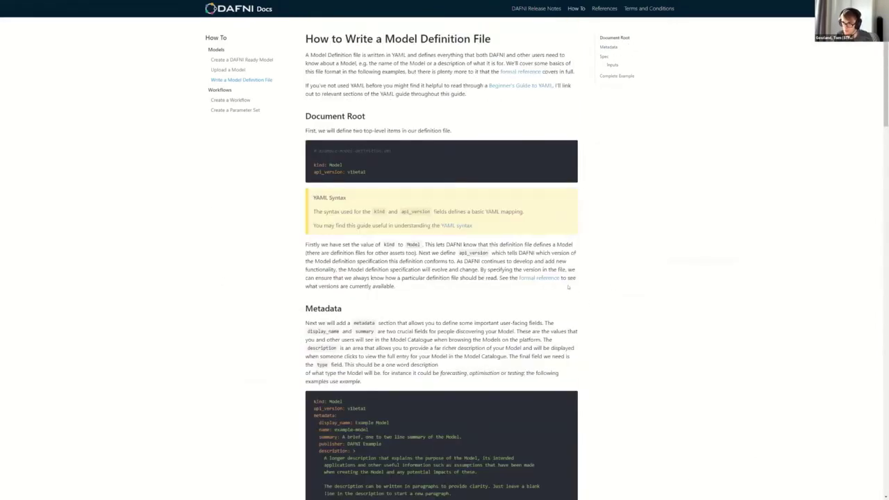
key("ctrl+Tab")
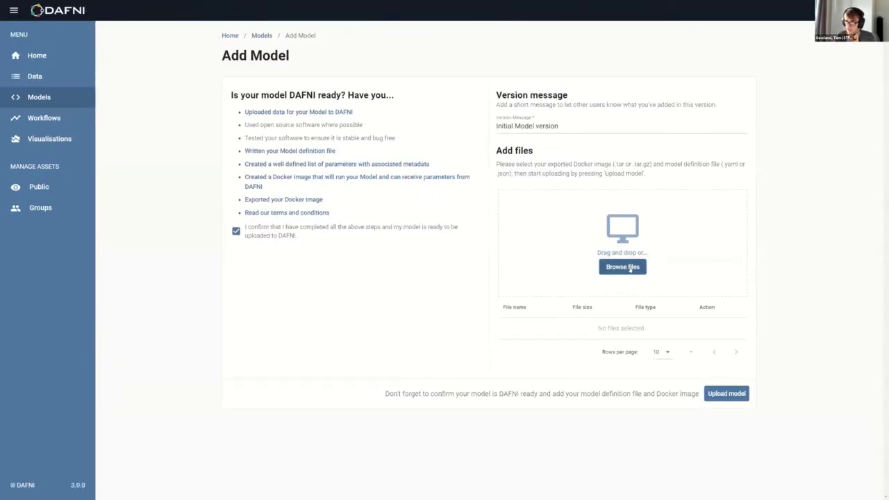
Start uploading model_definition.yaml and uk-clim.tar.gz as a new model, and cancel the upload.
left_click(629, 268)
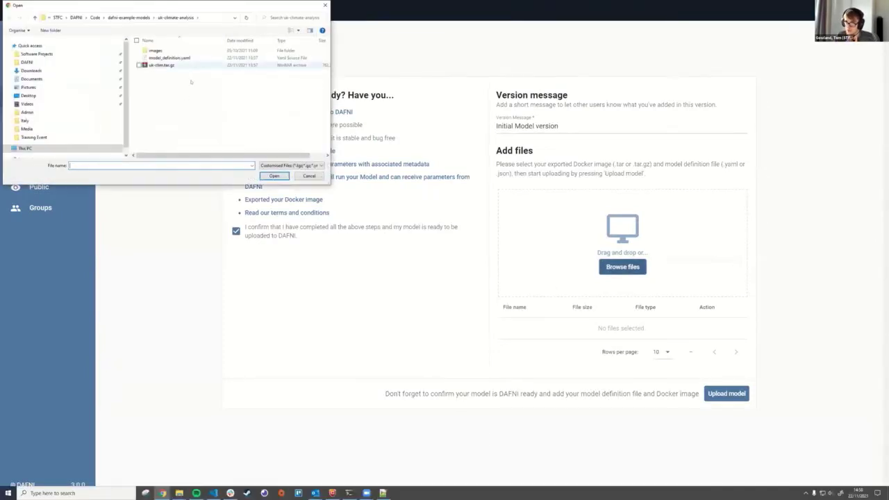
left_click_drag(192, 91, 178, 57)
key("Return")
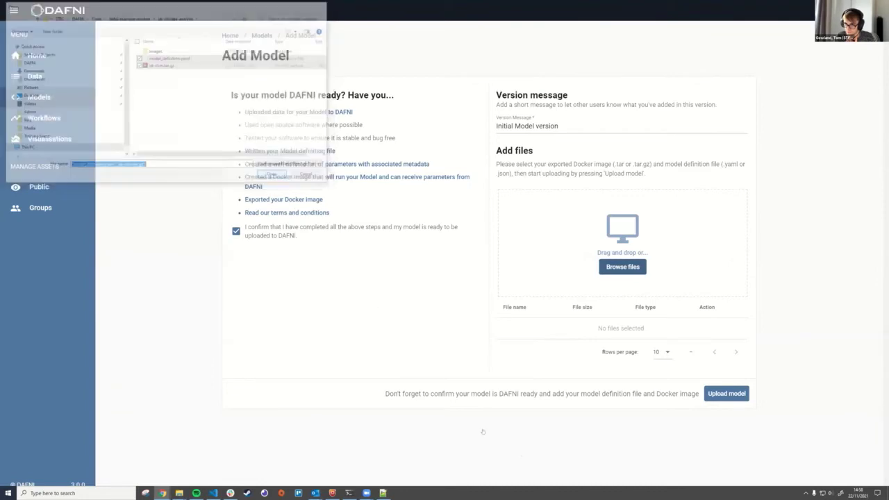
left_click(727, 414)
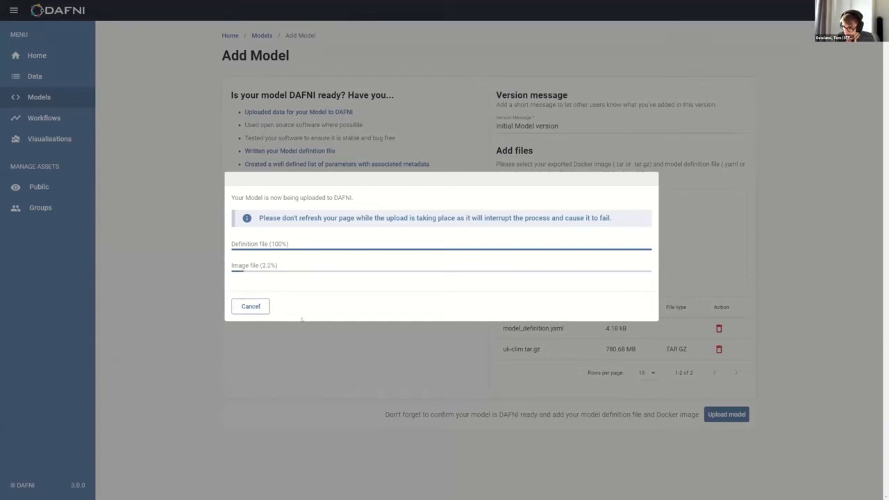
left_click(251, 306)
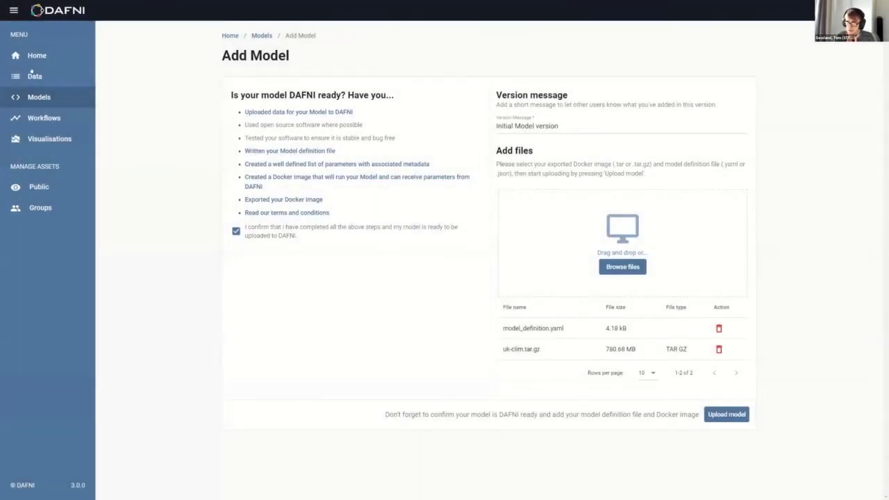
Return to the models catalogue.
left_click(46, 98)
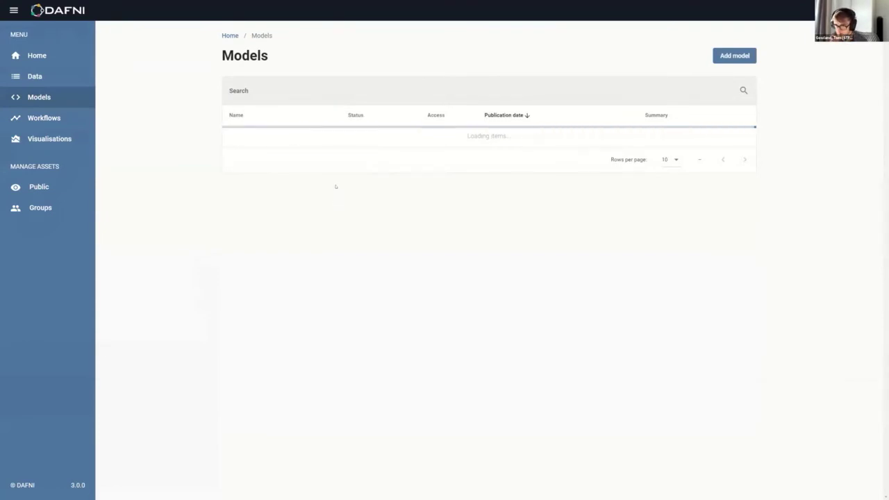
Open the UK Climate Analysis - COMP530 model and review its input parameters and data slots.
left_click(300, 136)
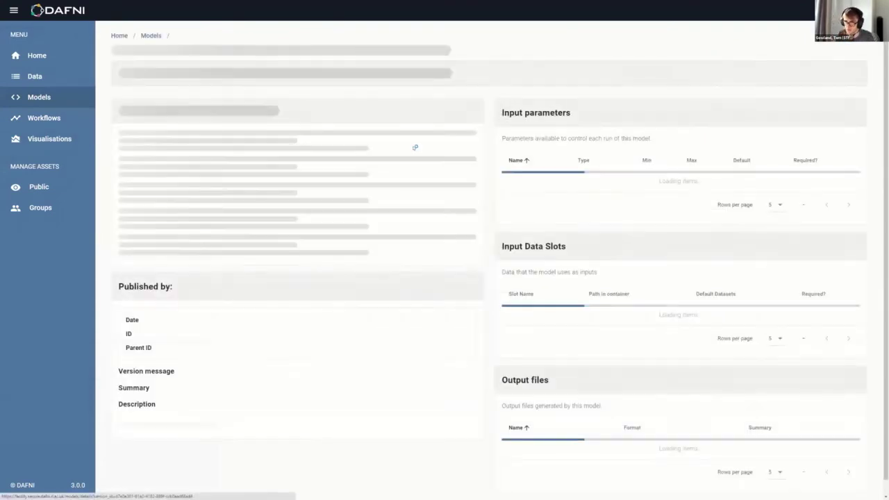
scroll(487, 277, "down", 2)
scroll(486, 278, "up", 2)
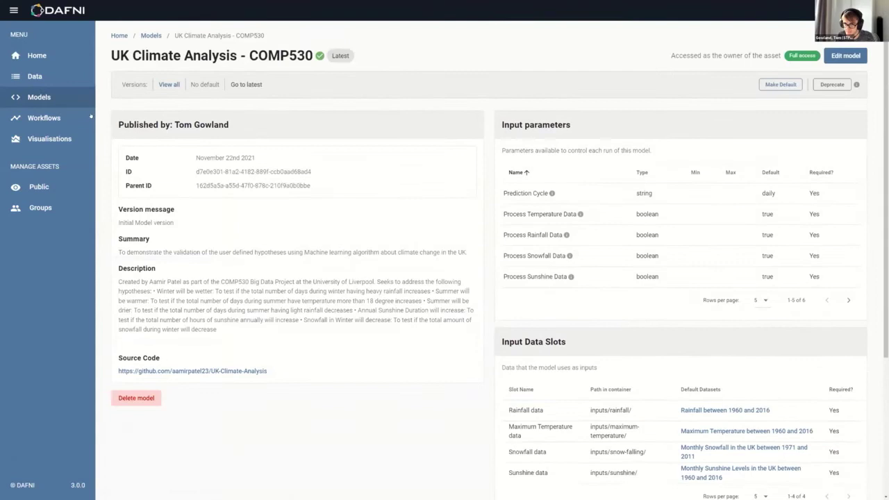
Start creating a workflow with uk-climate as both workflow name and display name, and fill in the publisher's name.
left_click(40, 119)
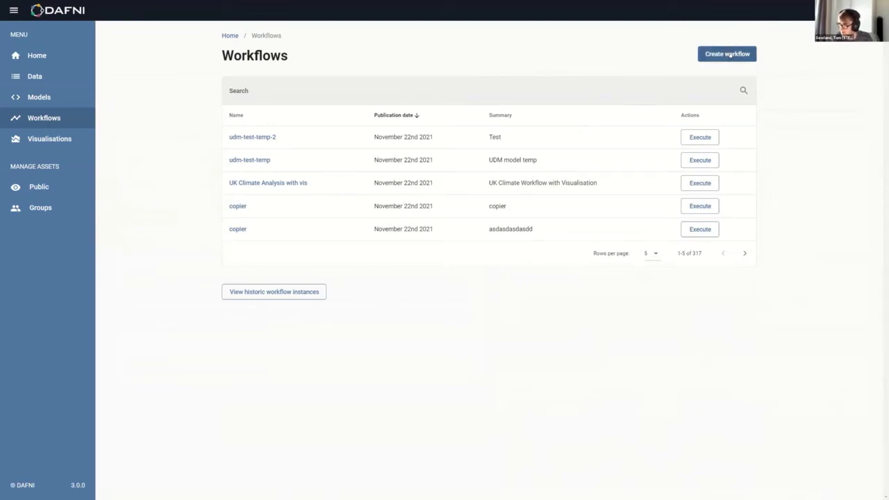
left_click(729, 54)
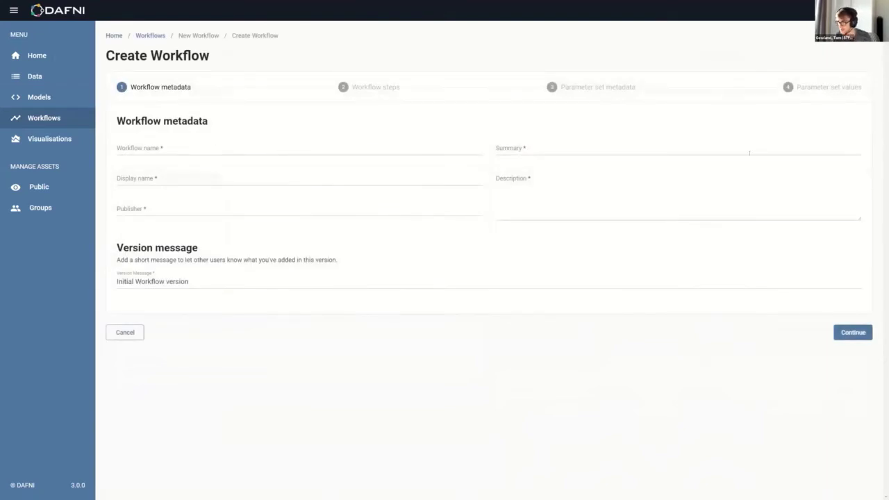
left_click(186, 147)
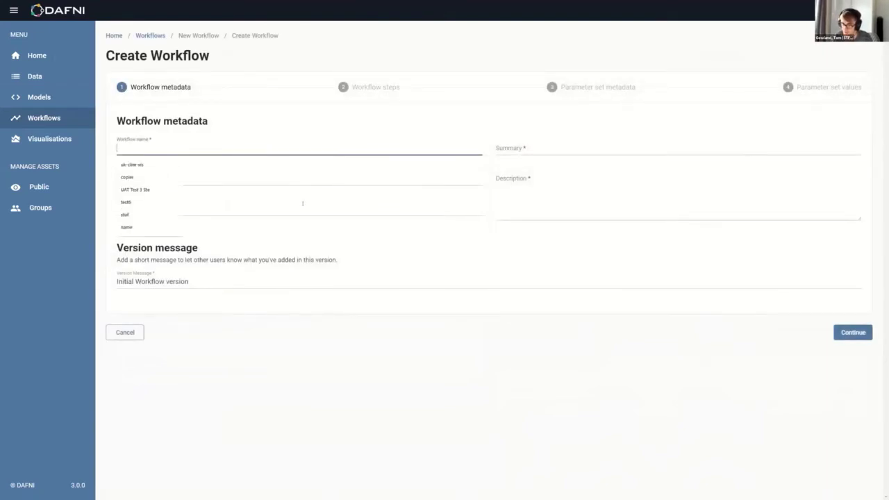
type("uk-")
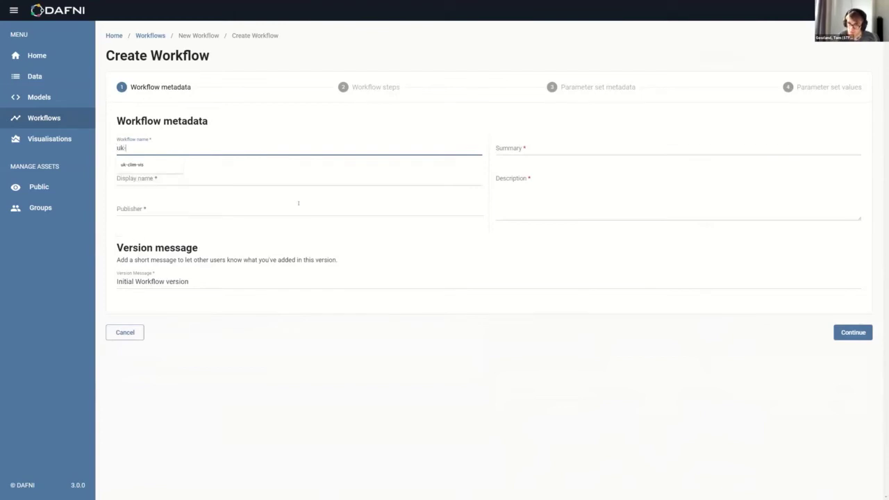
type("climate")
left_click(255, 181)
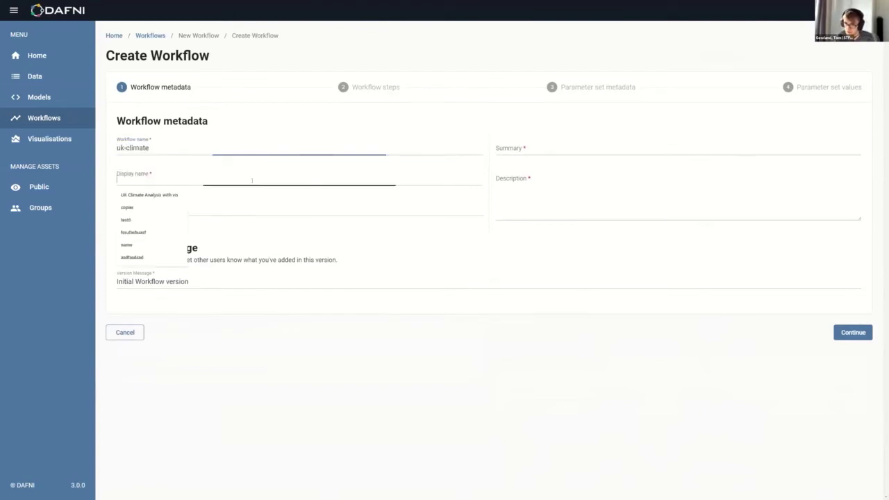
type("uk-climate")
left_click(244, 206)
type("Tom")
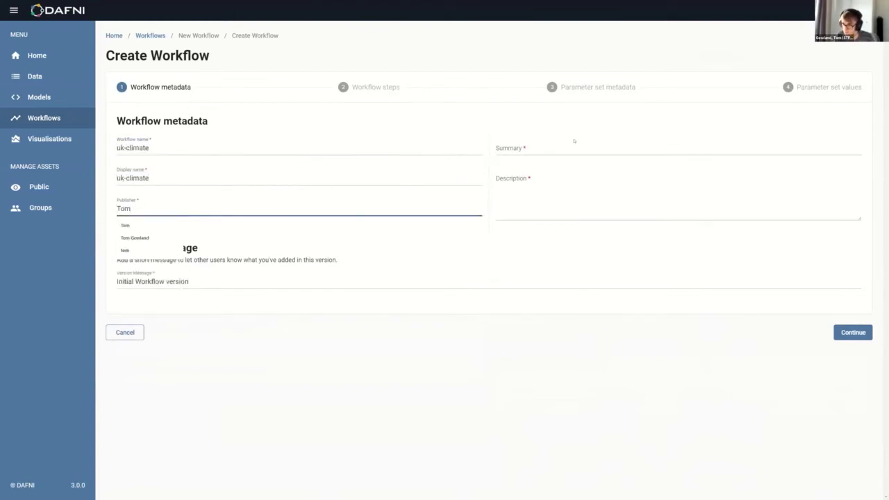
Set the new workflow's summary and description to uk-climate and continue to the workflow steps.
left_click(574, 146)
type("uk-climate")
left_click(664, 193)
type("uk-climate")
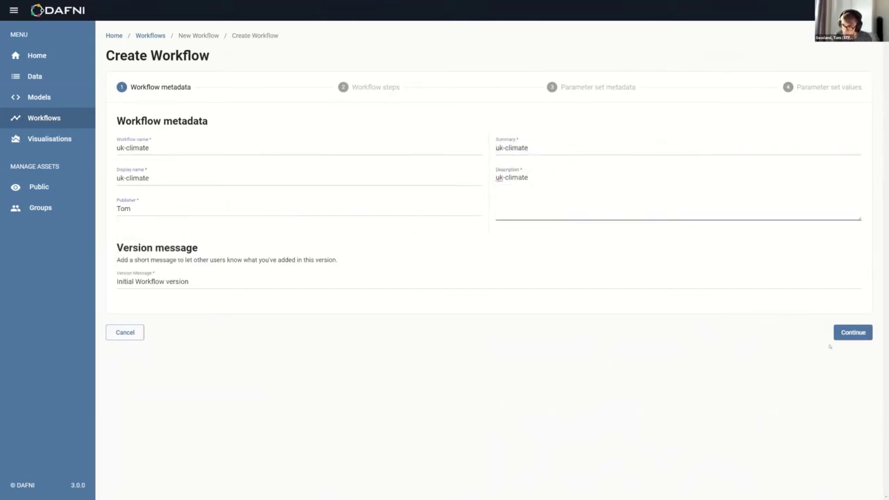
left_click(842, 332)
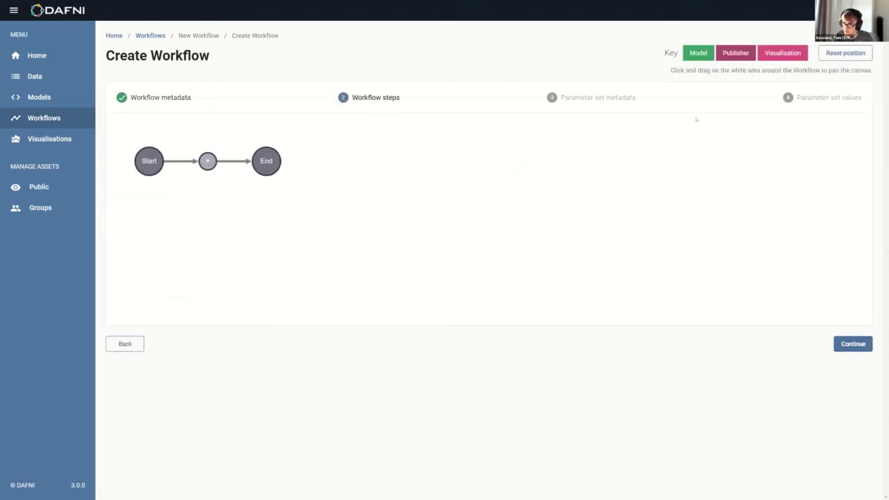
Add a model step named uk-climate that runs the UK Climate Analysis - COMP530 model, without including data from other steps.
left_click(208, 160)
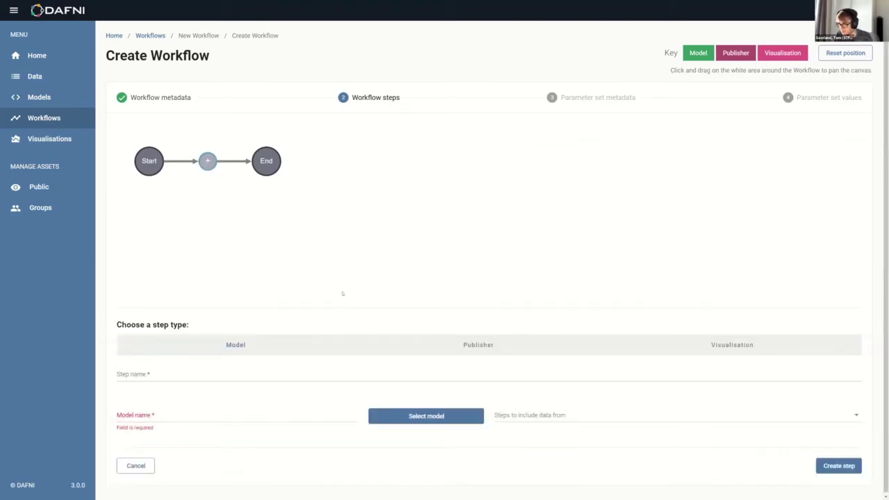
left_click(213, 332)
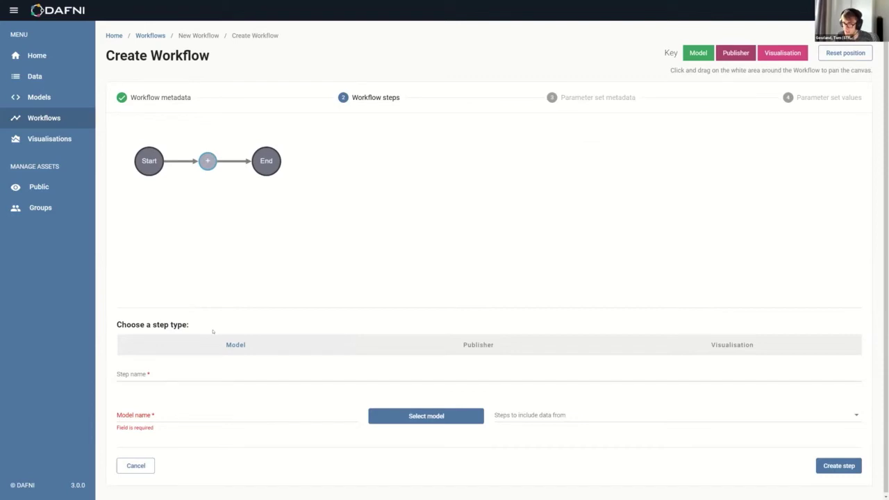
left_click(191, 377)
type("uk-climate")
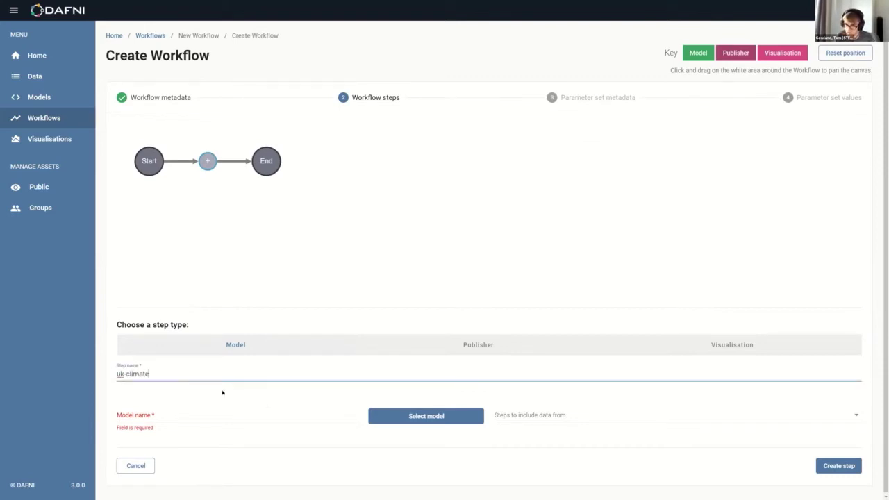
left_click(426, 415)
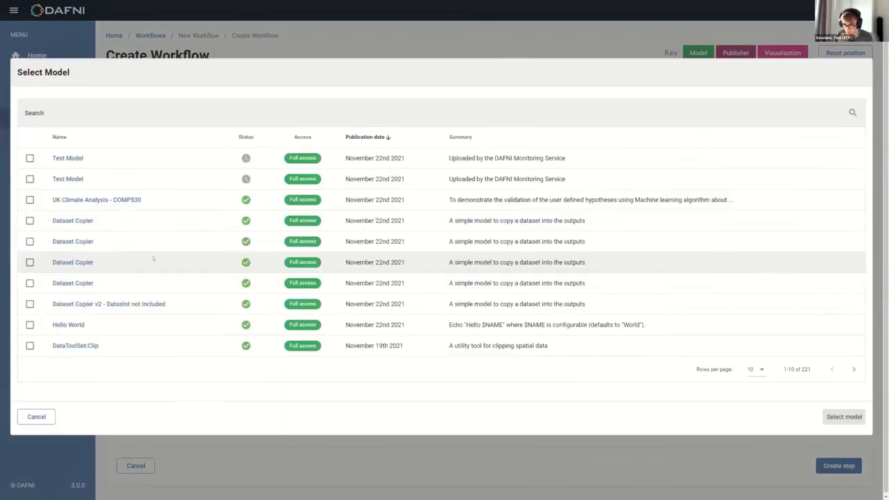
left_click(30, 200)
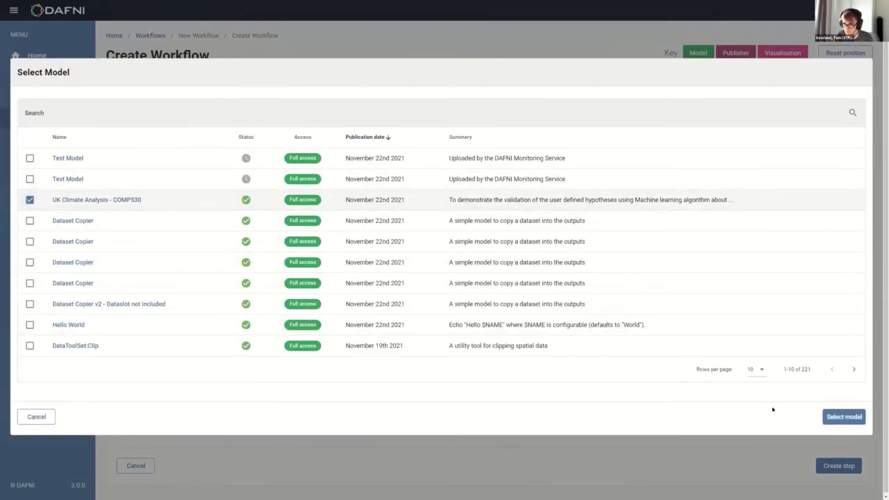
left_click(839, 417)
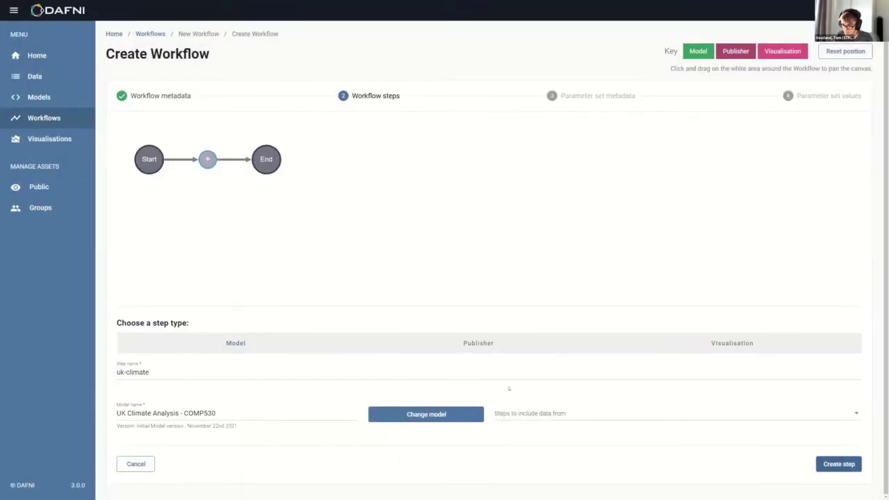
left_click(515, 414)
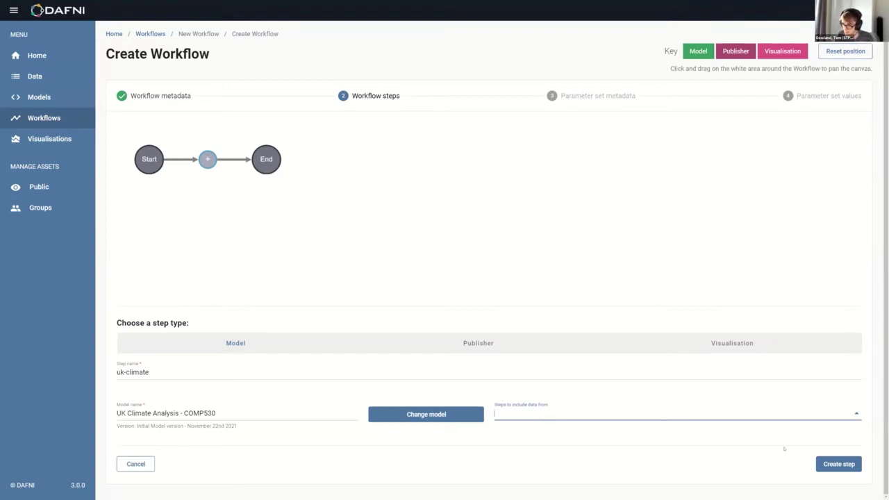
left_click(831, 466)
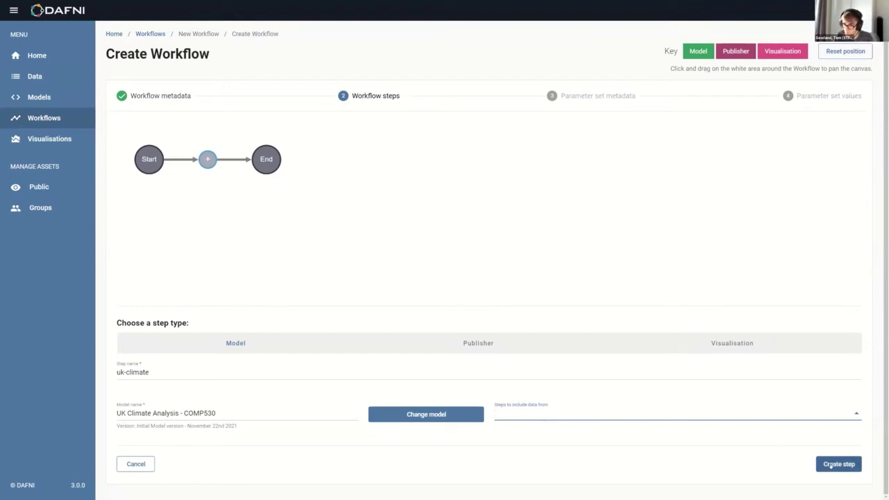
Start another workflow step after uk-climate and look over the Publisher and Visualisation step types.
left_click(301, 162)
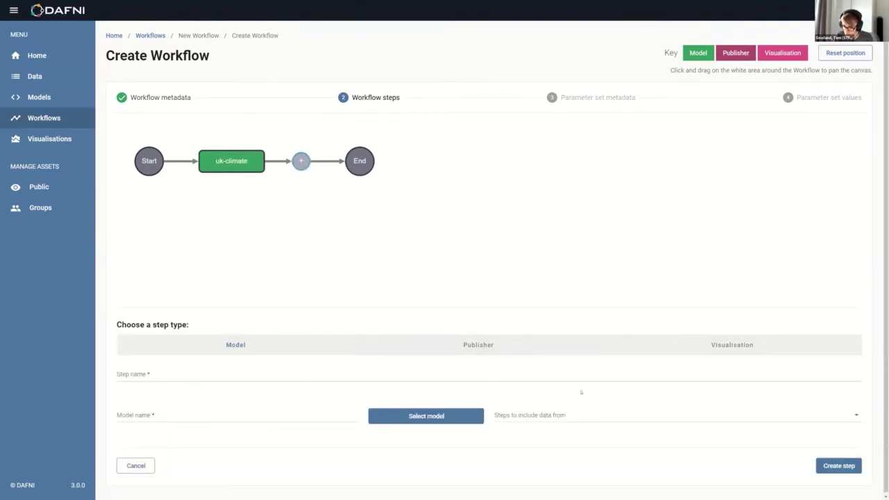
left_click(486, 351)
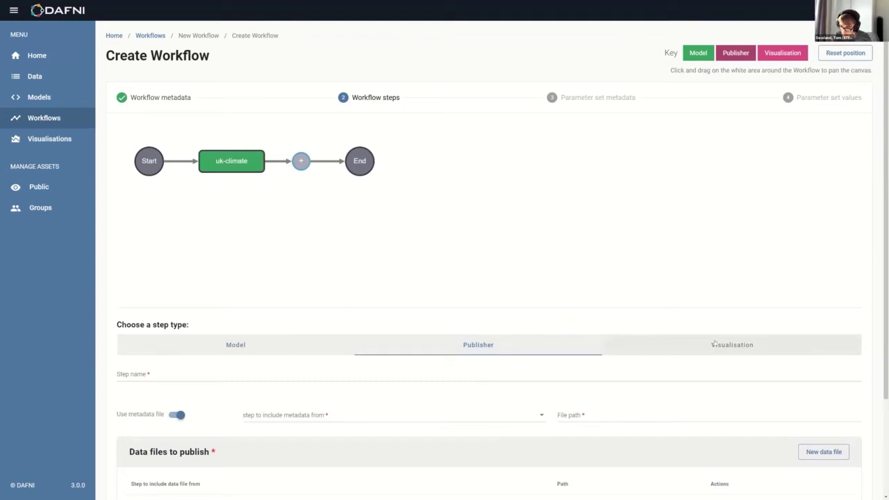
scroll(595, 309, "down", 2)
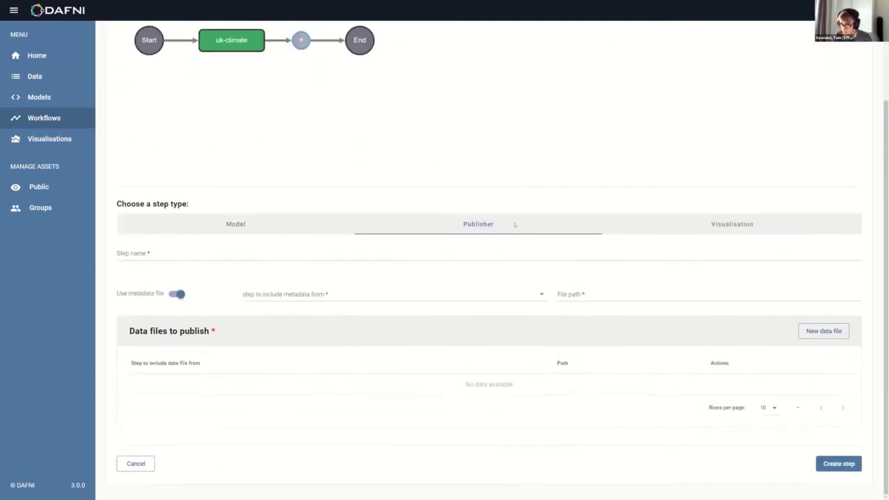
scroll(457, 259, "up", 2)
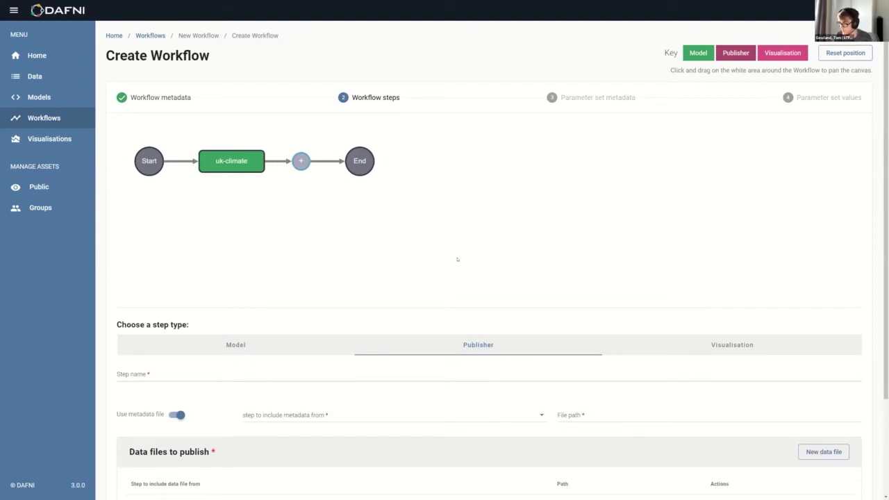
left_click(712, 351)
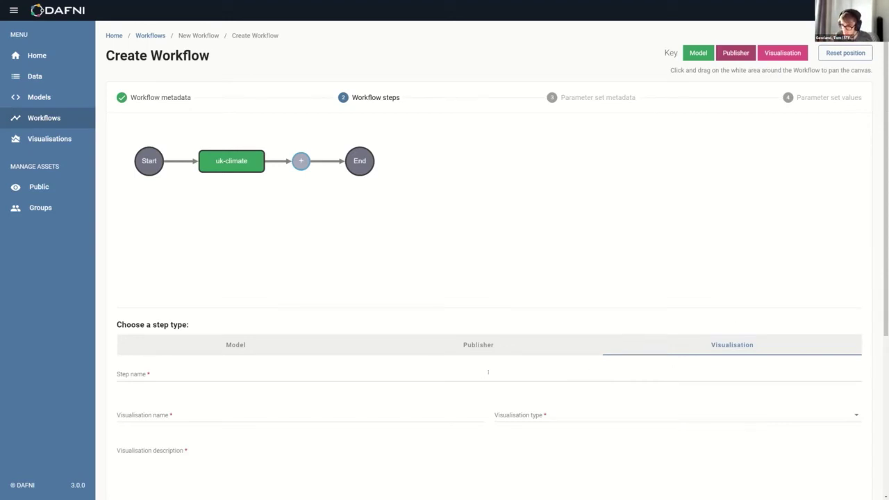
left_click(525, 346)
left_click(653, 349)
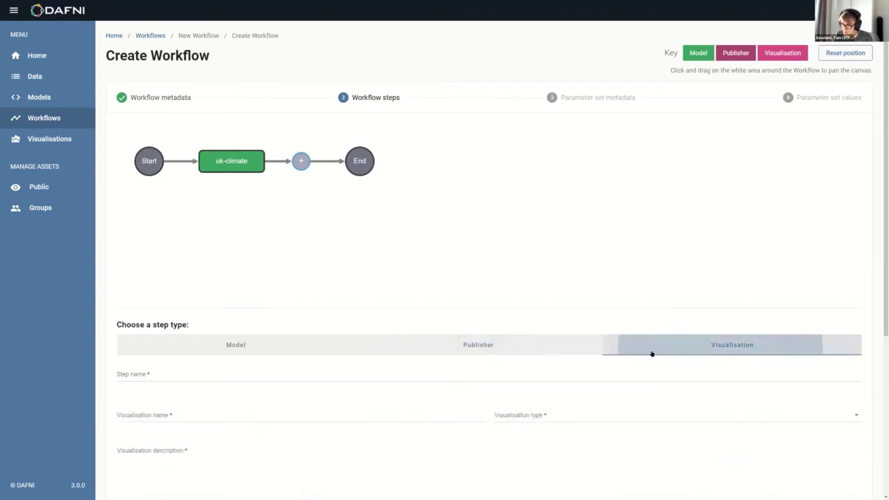
Switch off the metadata file option for the visualisation step and look through the metadata and data file fields.
scroll(230, 237, "down", 3)
left_click(164, 168)
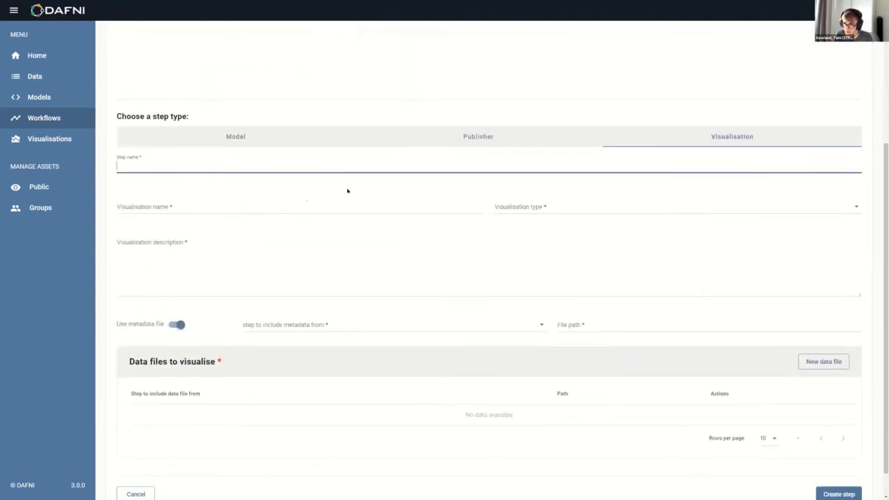
left_click(177, 324)
scroll(334, 360, "down", 2)
scroll(333, 360, "down", 10)
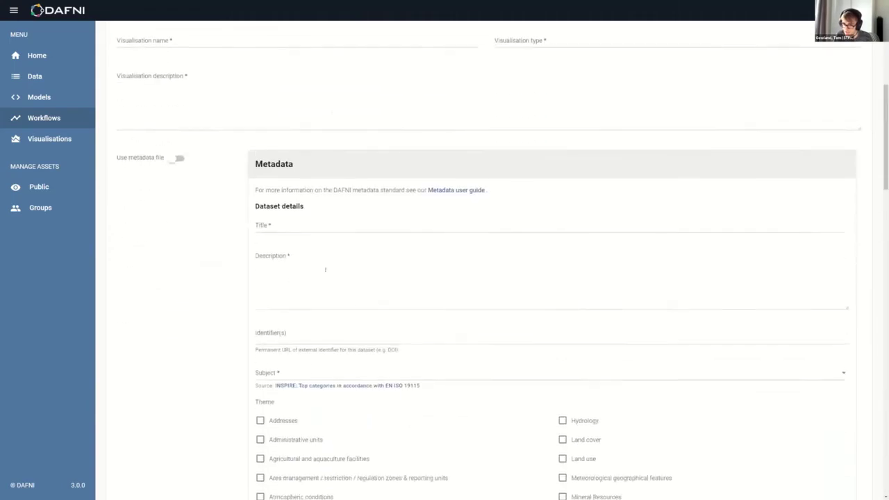
scroll(312, 277, "down", 6)
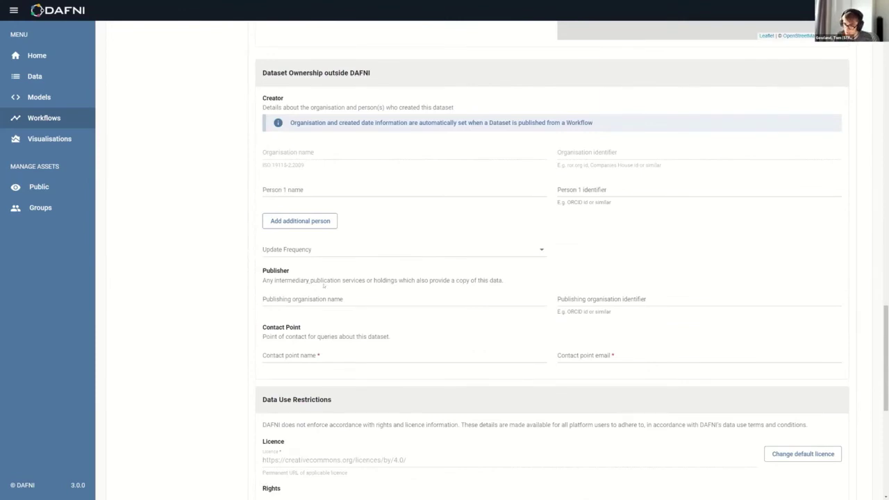
scroll(351, 286, "down", 6)
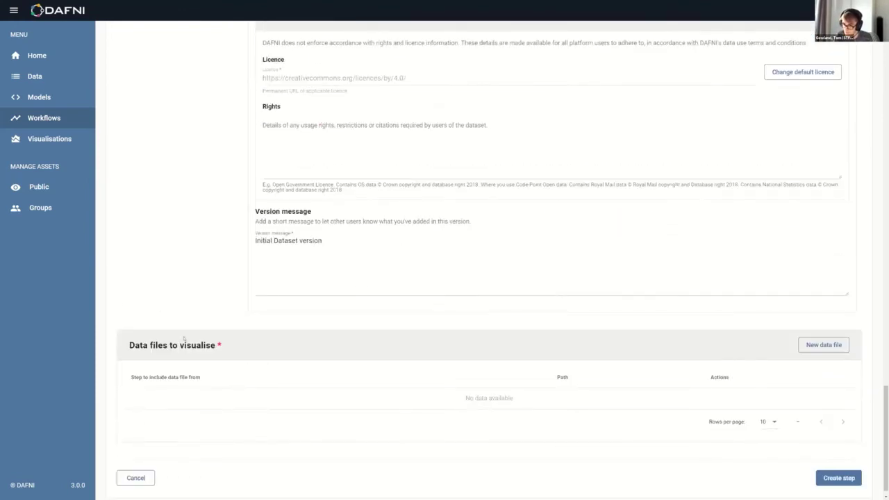
scroll(182, 327, "up", 4)
scroll(195, 319, "up", 4)
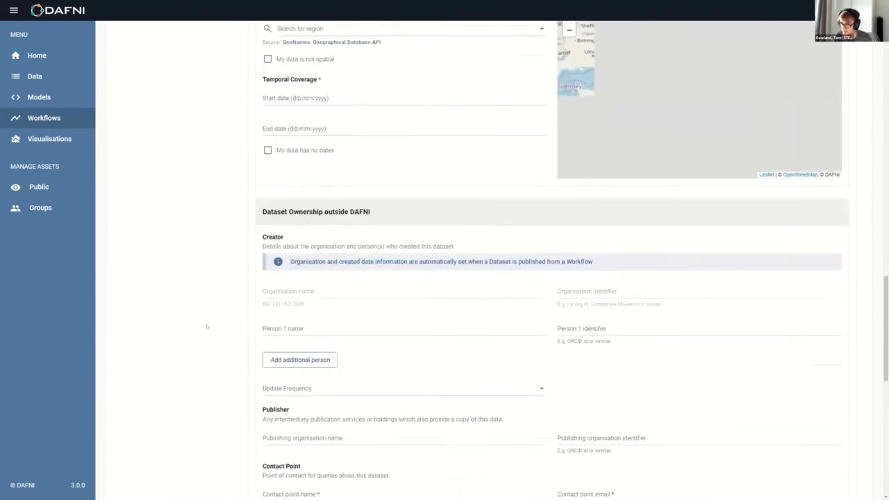
scroll(208, 323, "up", 15)
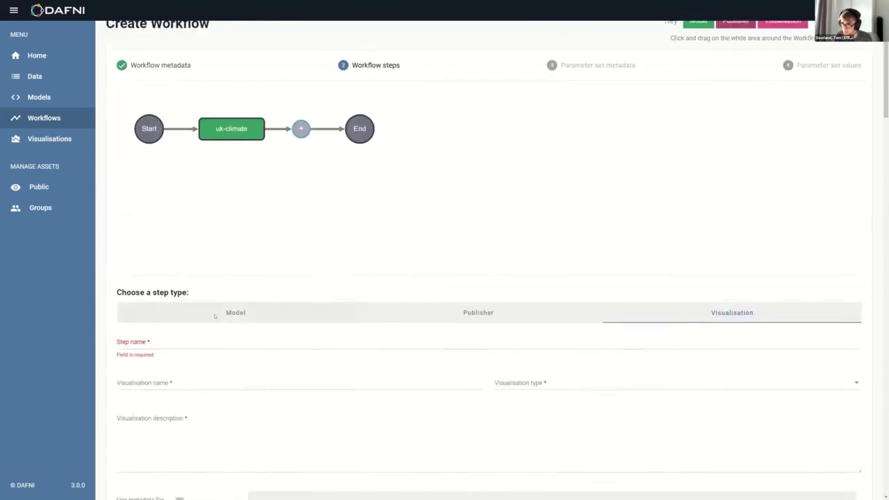
scroll(202, 315, "up", 1)
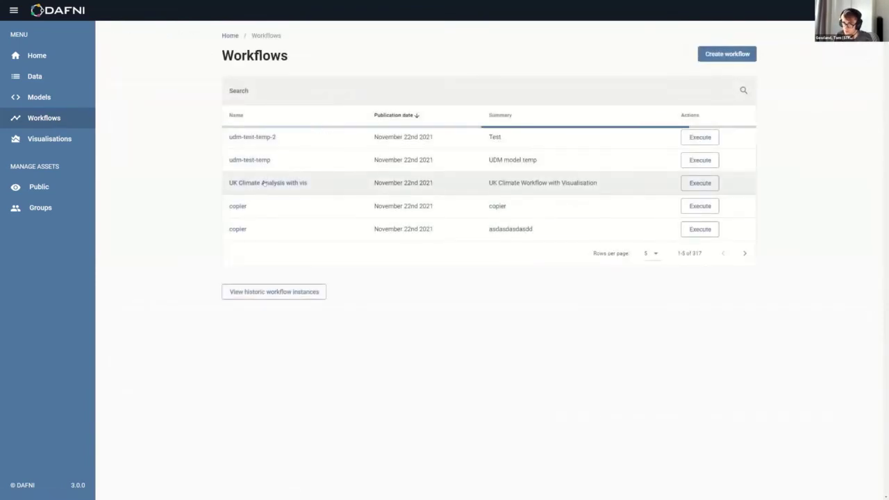
Open the UK Climate Analysis with vis workflow for editing, enter version message xx, and open its uk-clim-vis step.
left_click(467, 216)
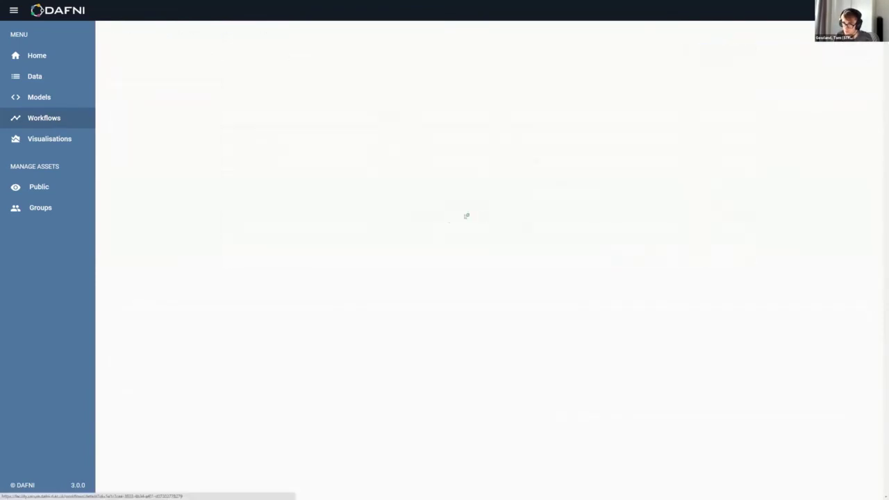
left_click(848, 58)
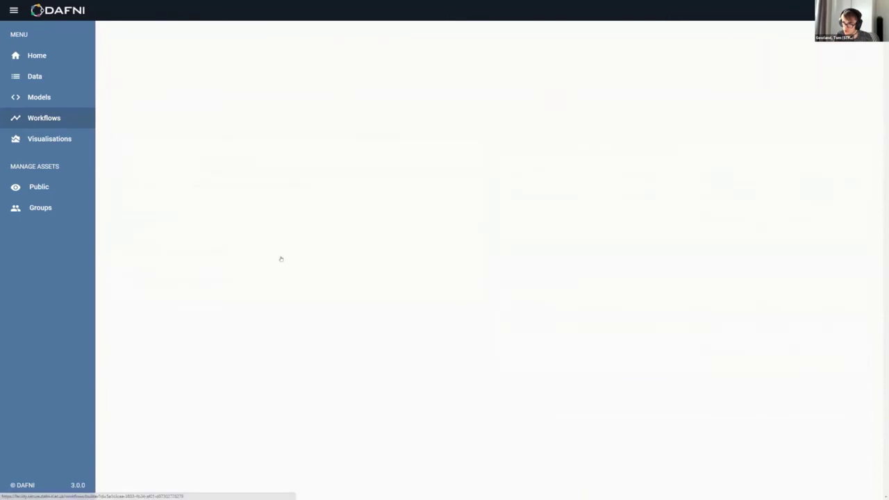
left_click(444, 282)
type("xx")
left_click(849, 331)
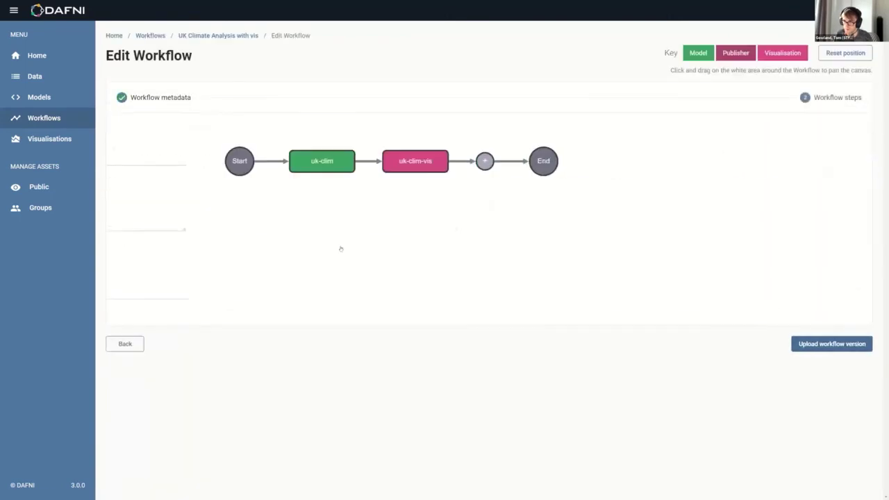
left_click(231, 159)
left_click(325, 159)
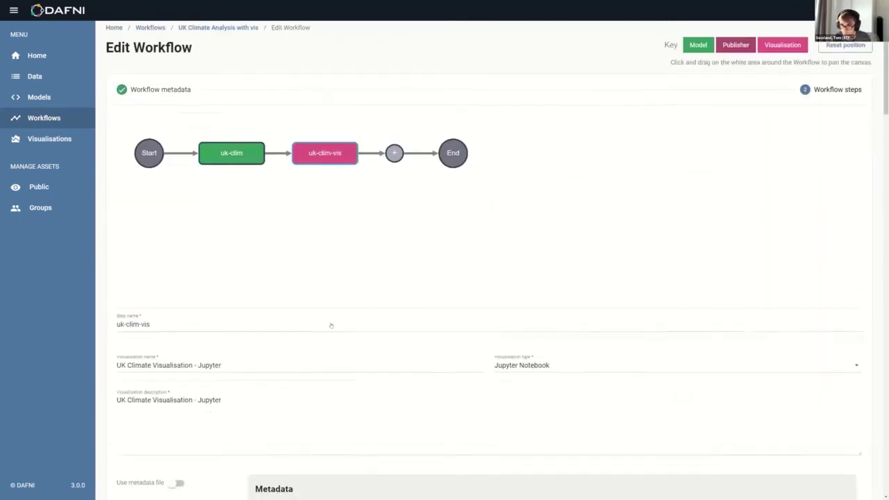
Leave the workflow edit and open the UK Climate Parameter Set of UK Climate Analysis with vis for editing, at its parameter values.
scroll(330, 325, "down", 20)
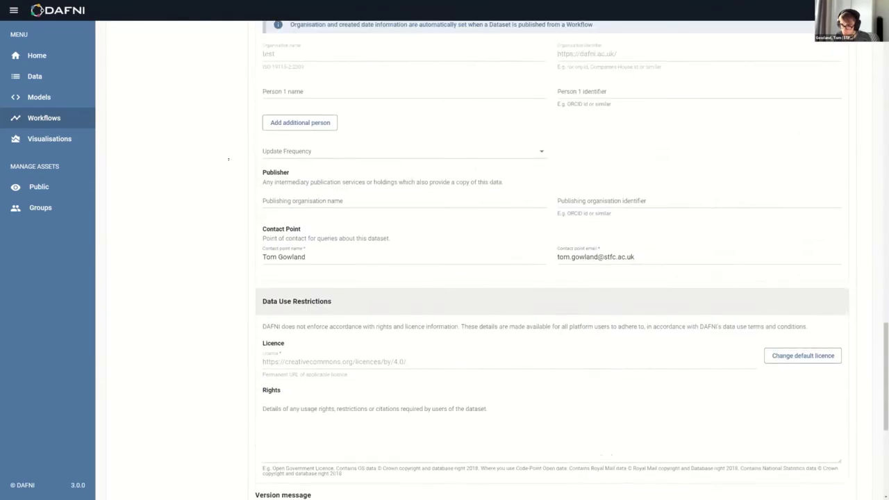
scroll(228, 160, "up", 20)
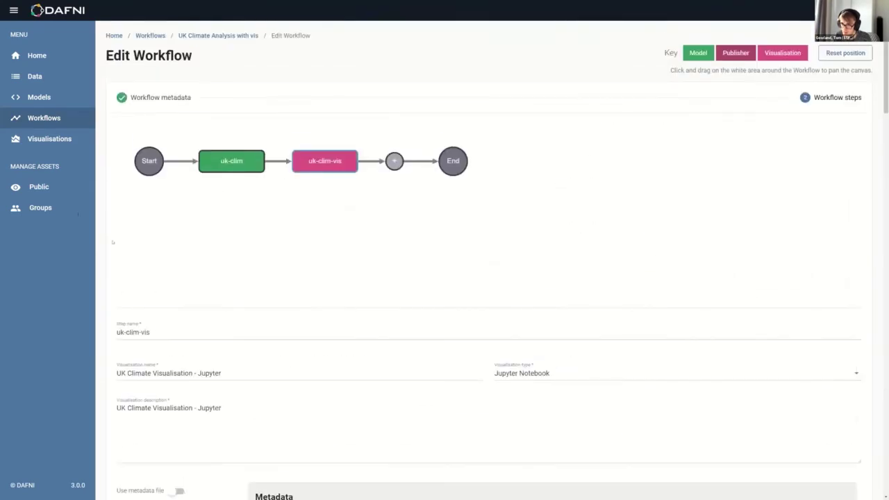
left_click(54, 118)
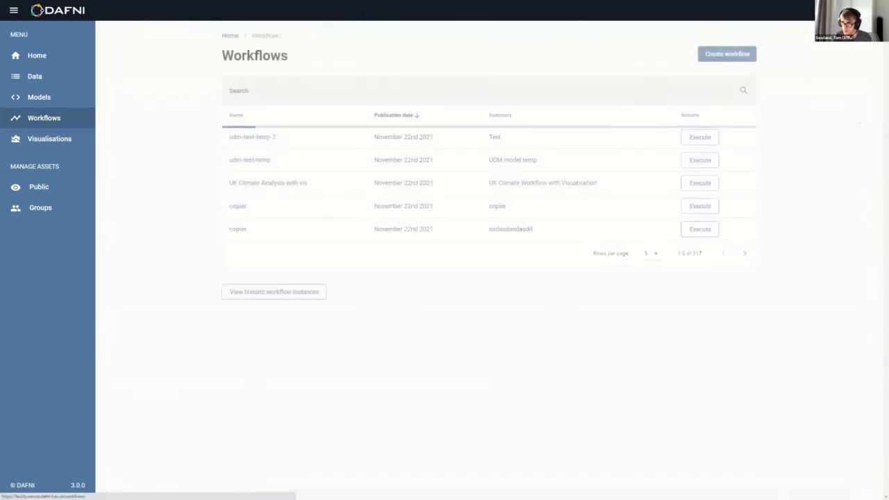
left_click(256, 183)
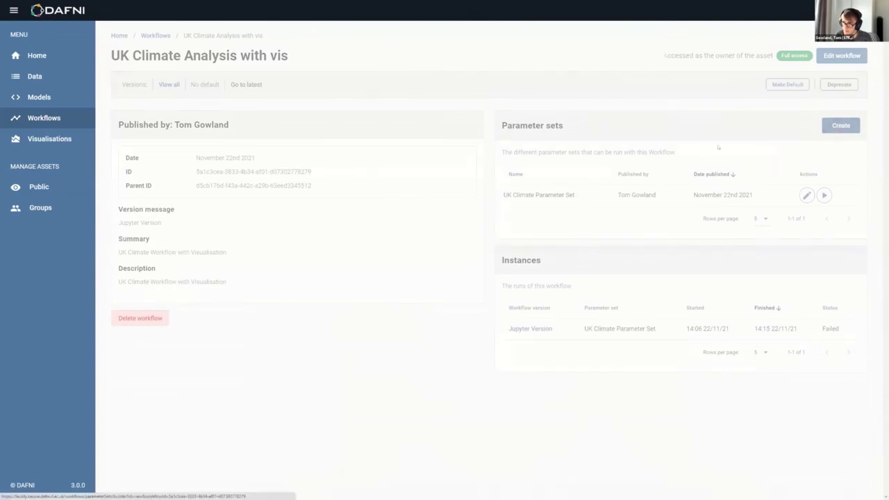
left_click(115, 351)
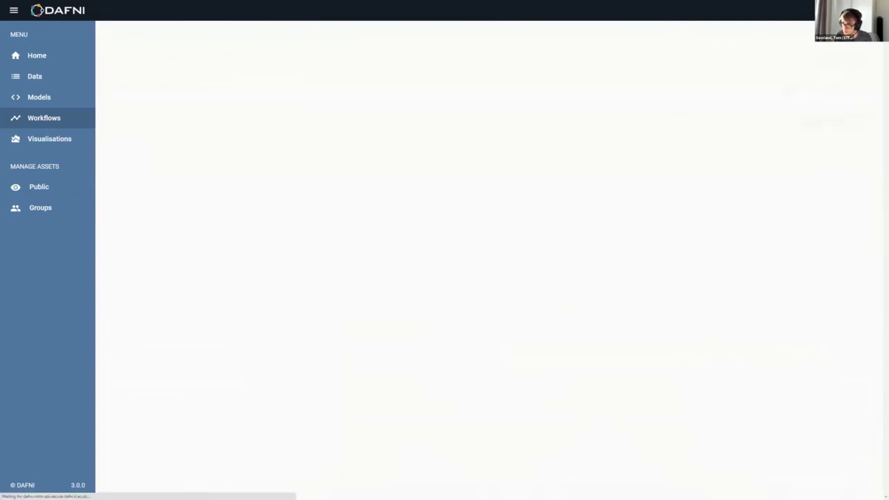
left_click(808, 195)
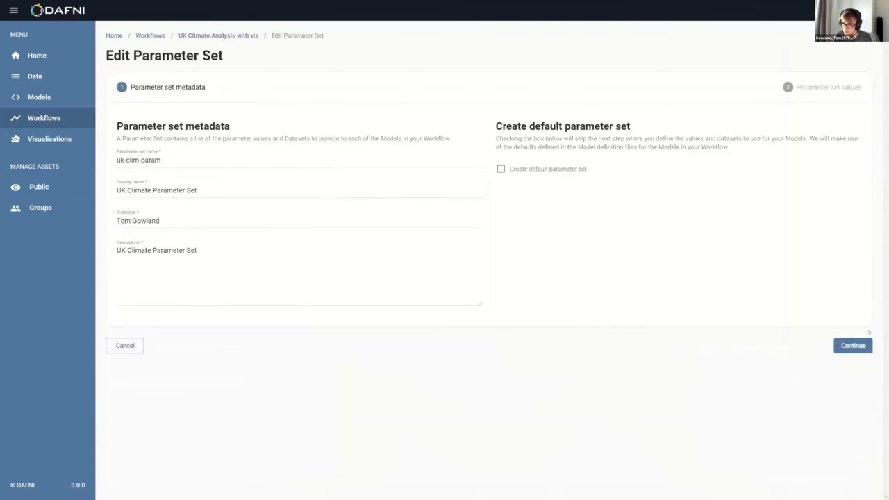
left_click(855, 345)
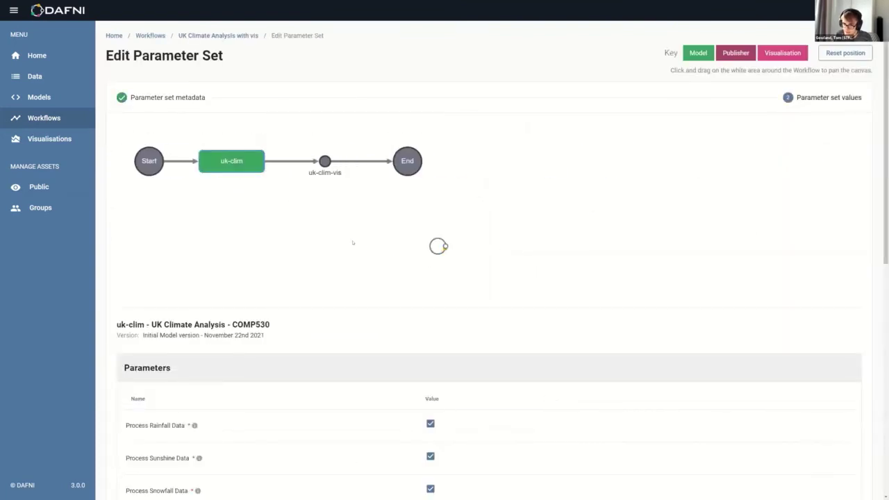
Examine the uk-clim model's parameters in the parameter set, including the descriptions of the data processing options.
scroll(355, 241, "down", 2)
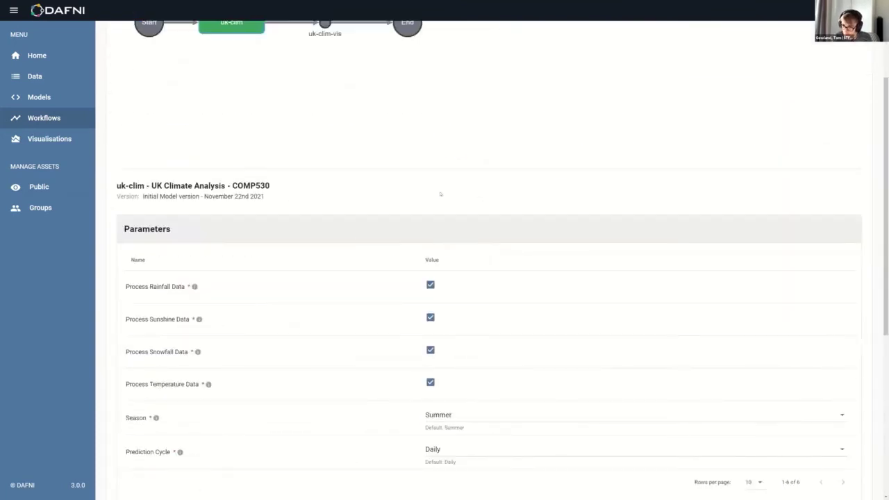
scroll(417, 214, "up", 2)
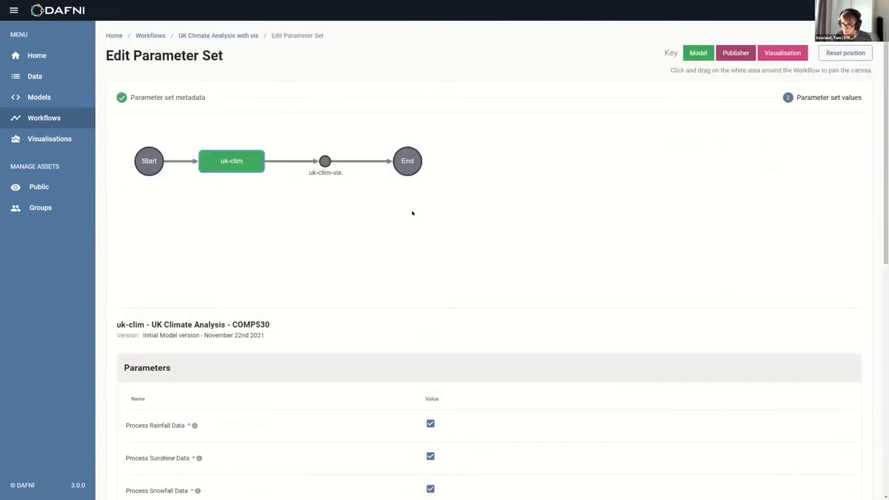
left_click(359, 175)
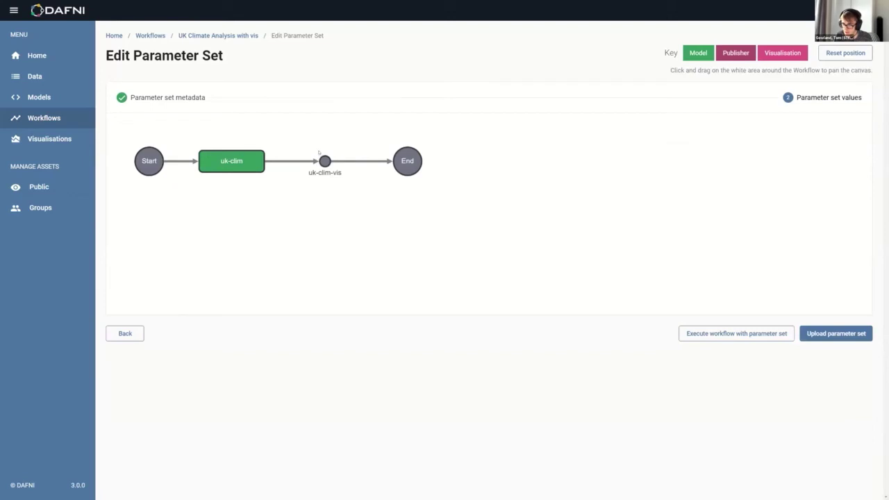
left_click(234, 164)
scroll(285, 213, "down", 4)
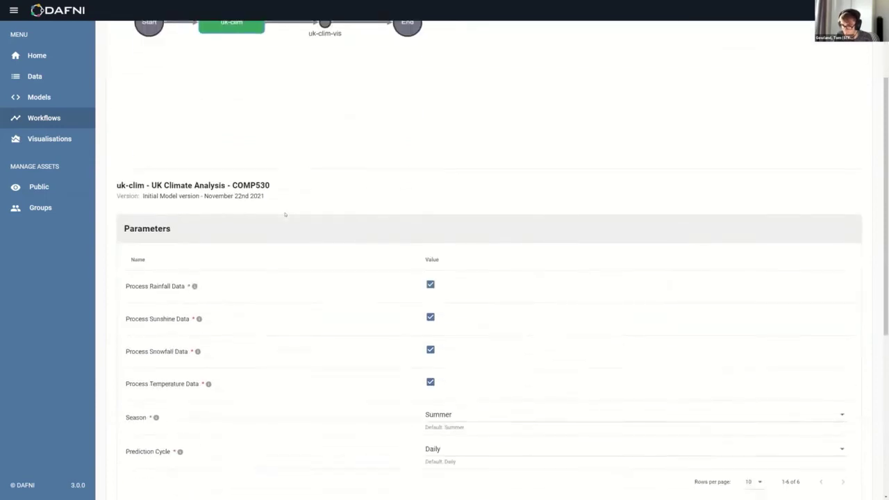
left_click_drag(118, 147, 345, 320)
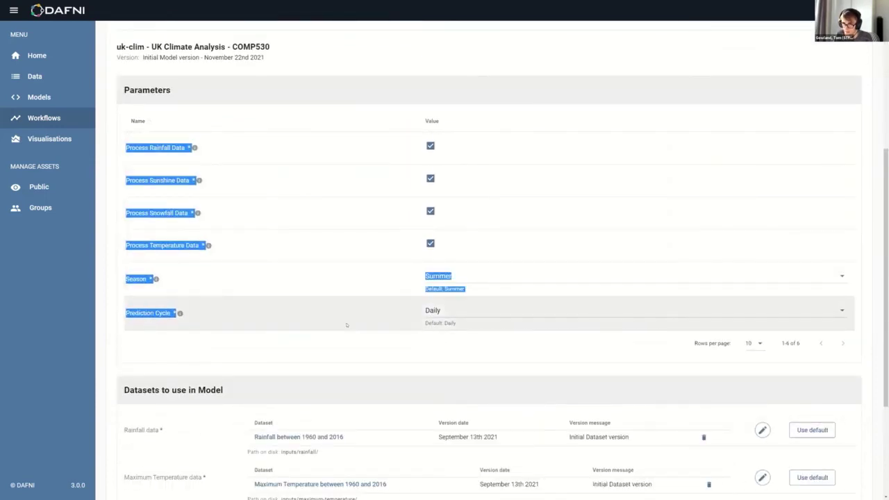
left_click(345, 320)
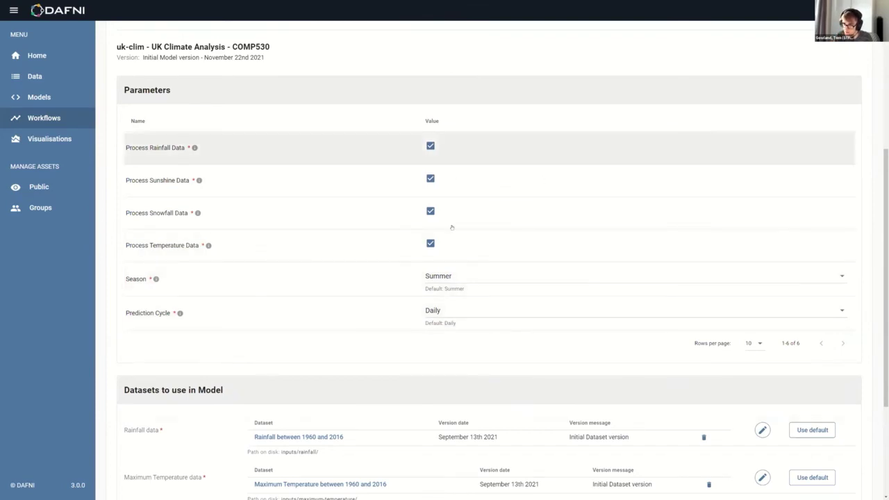
mouse_move(194, 147)
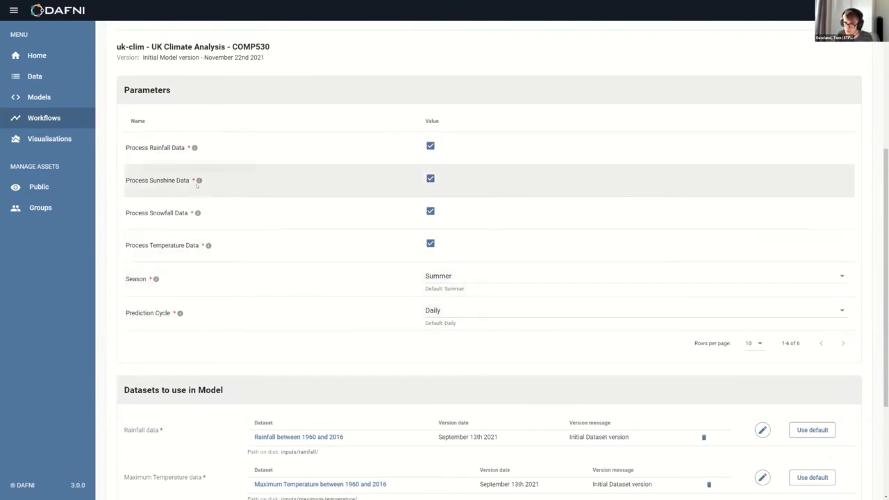
mouse_move(197, 214)
Switch off the processing of rainfall, sunshine and snowfall data, leaving only temperature data processing enabled.
left_click(430, 145)
left_click(430, 178)
left_click(429, 211)
left_click(430, 178)
left_click(430, 146)
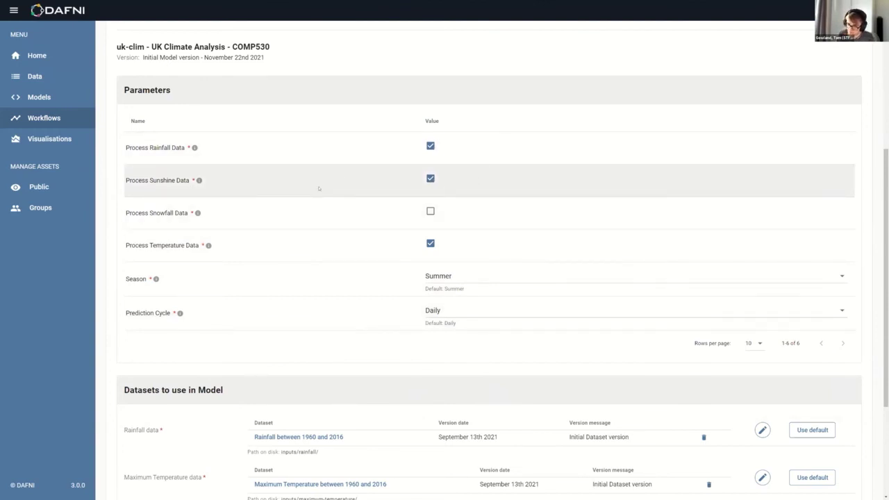
left_click(430, 178)
left_click(429, 146)
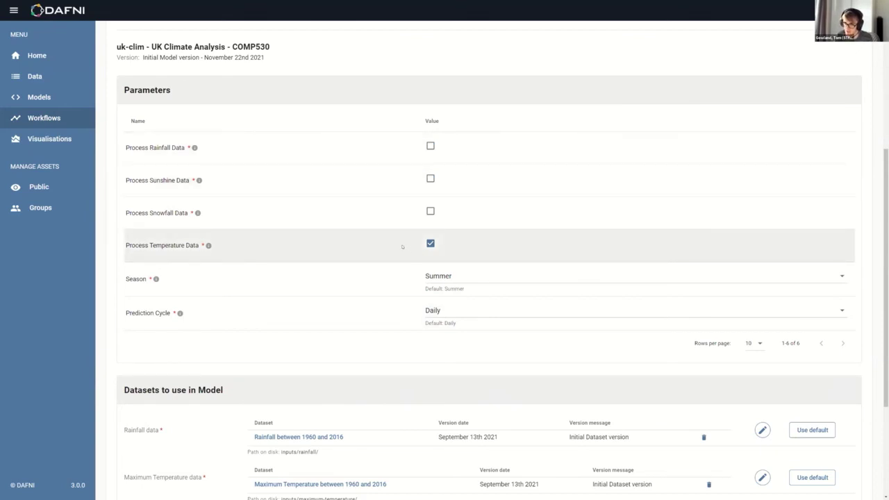
left_click_drag(126, 147, 218, 244)
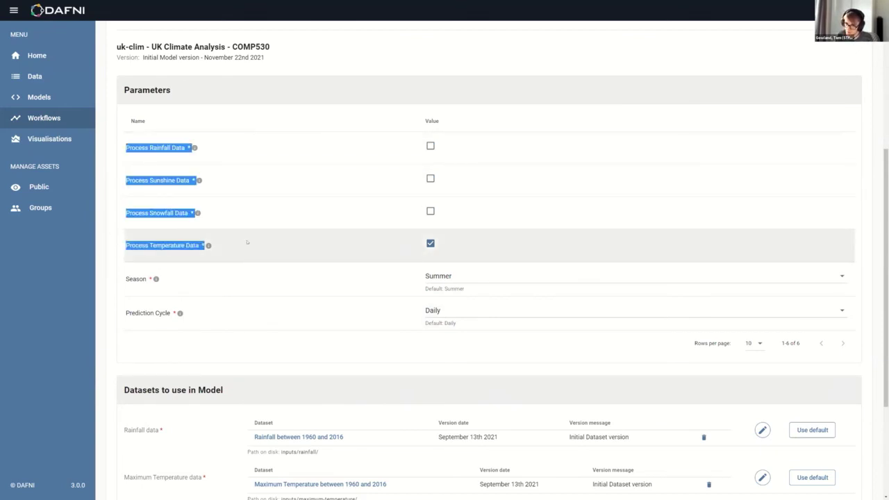
Switch the snowfall, sunshine and rainfall data processing back on.
left_click(430, 212)
left_click(429, 179)
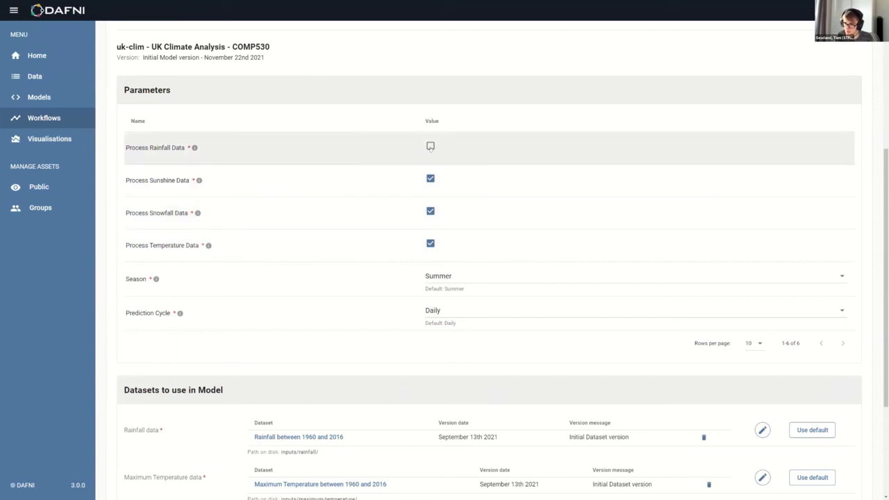
left_click(430, 146)
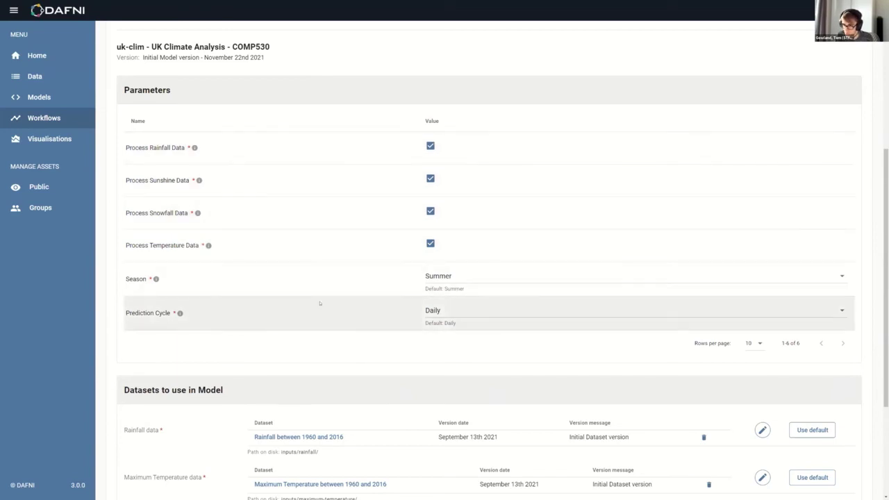
Look over the available choices for the Season and Prediction Cycle parameters without changing them.
left_click(502, 278)
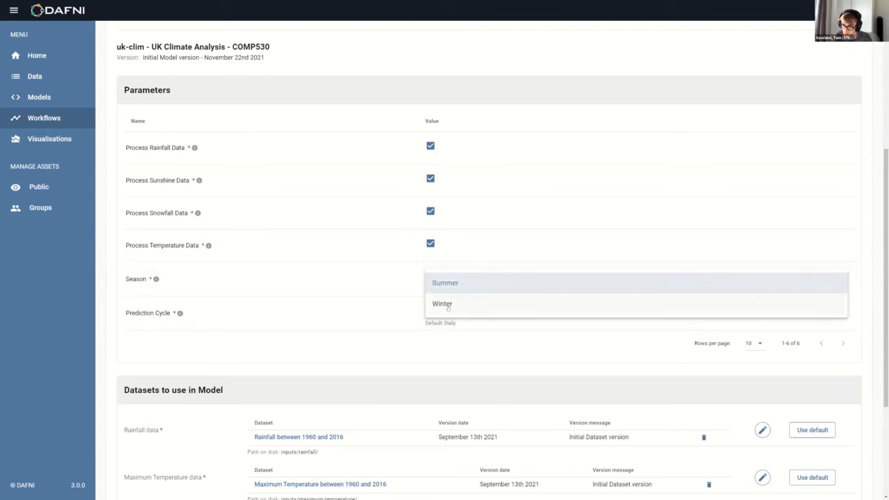
left_click(450, 259)
left_click(469, 281)
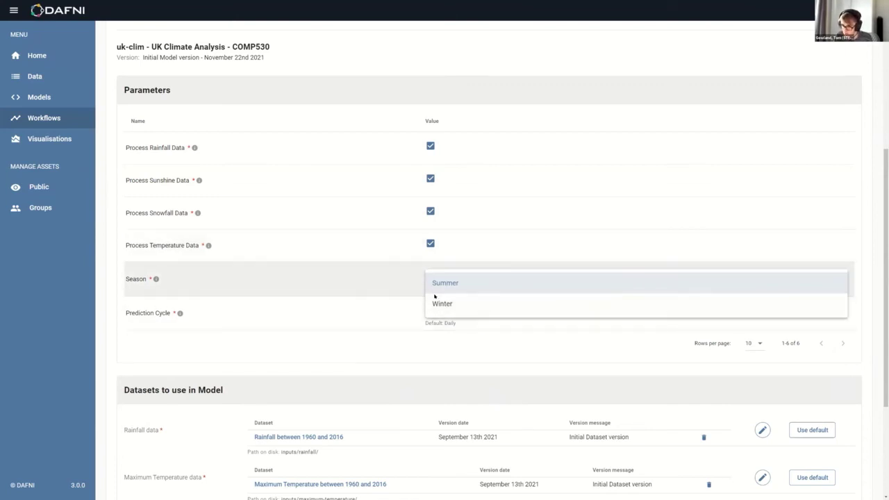
left_click(503, 314)
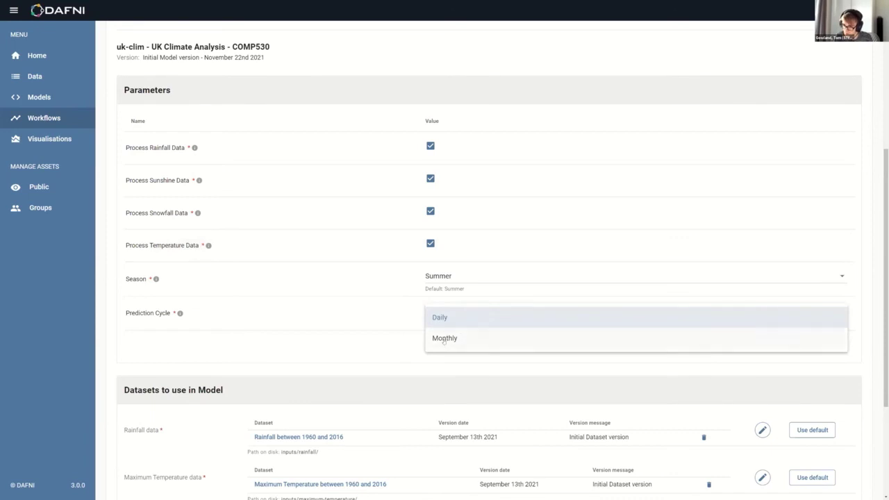
left_click(392, 310)
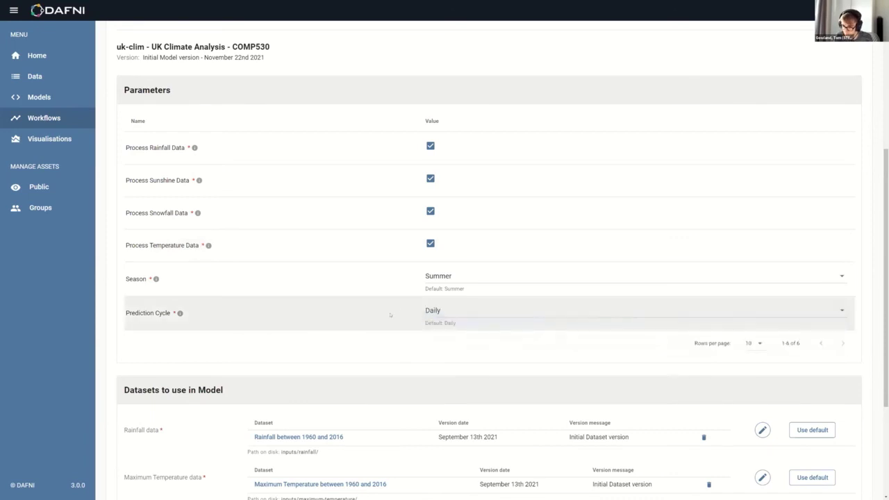
Review the datasets used in the model and look at the dataset catalogue offered for replacing the rainfall data, without selecting any.
scroll(390, 315, "down", 2)
scroll(390, 315, "down", 1)
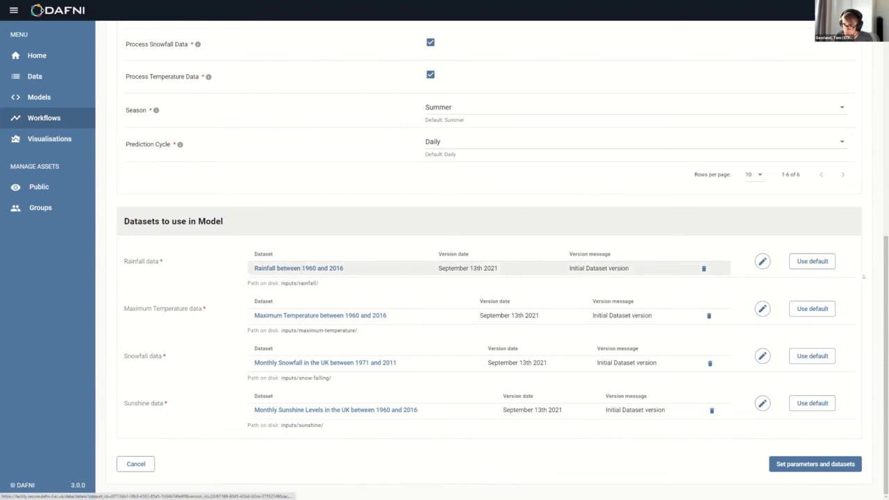
left_click(763, 261)
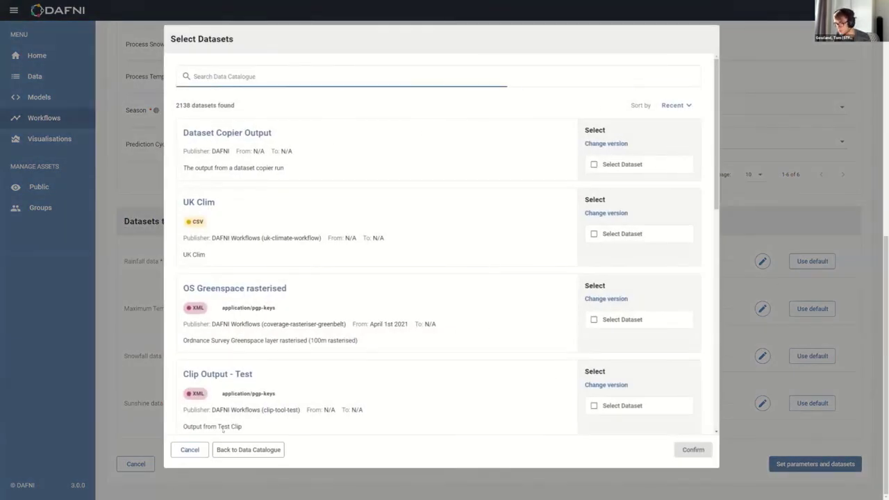
left_click(190, 449)
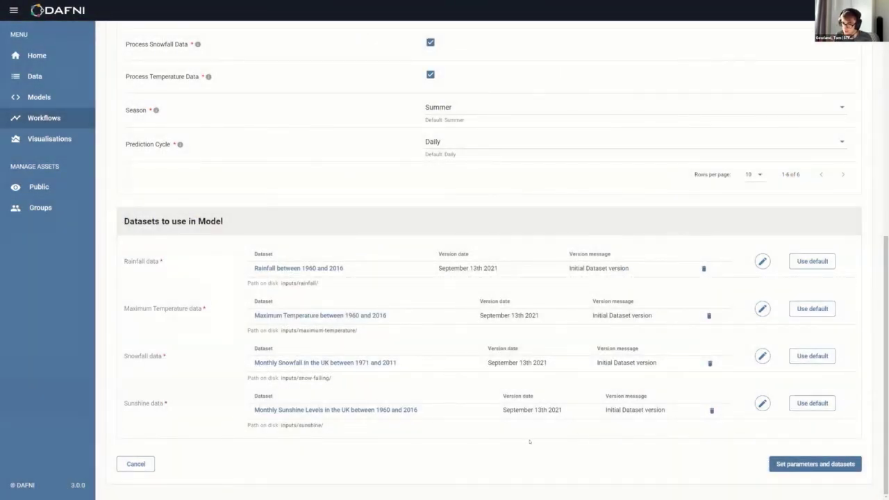
Apply the parameters and datasets, upload the parameter set, and execute the UK Climate Analysis with vis workflow with it.
left_click(815, 464)
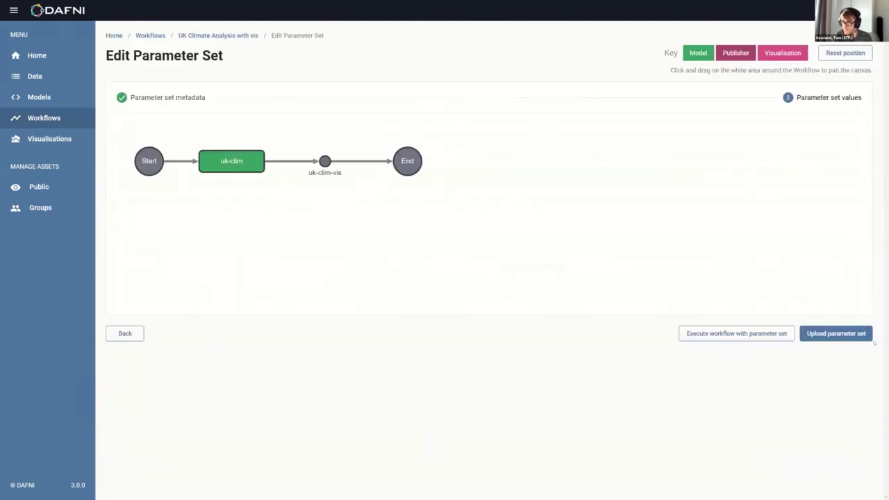
left_click(836, 334)
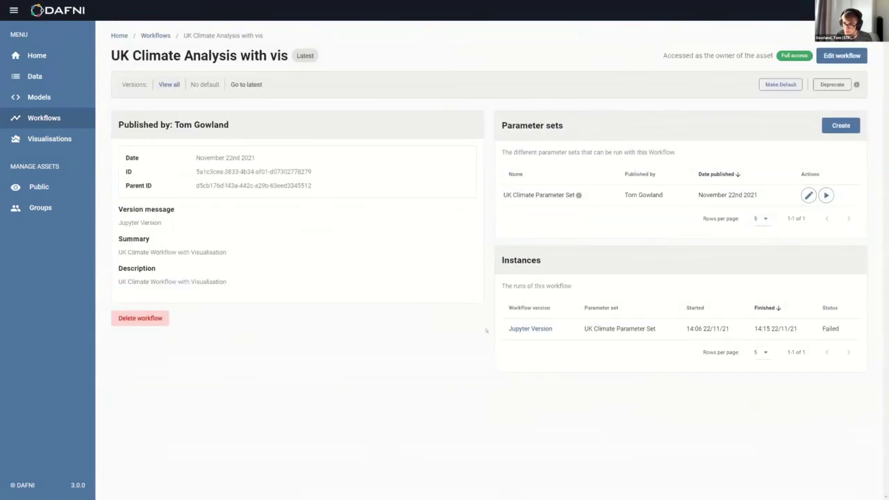
left_click(826, 195)
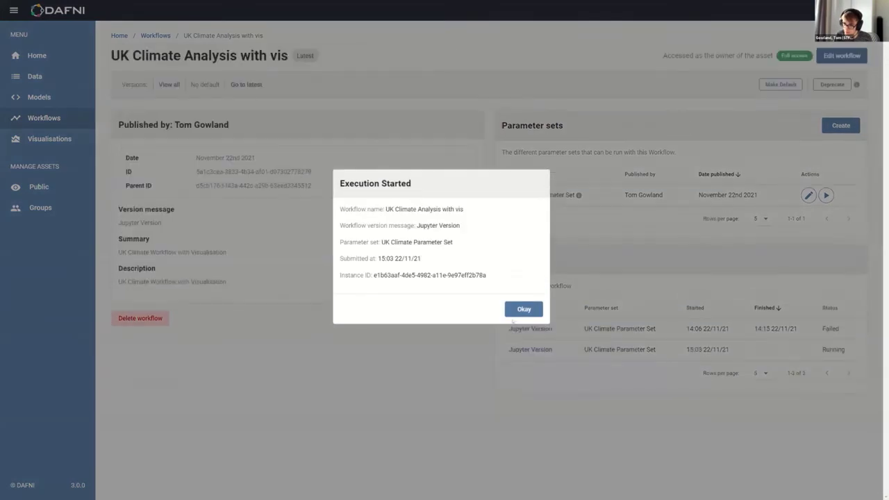
left_click(524, 310)
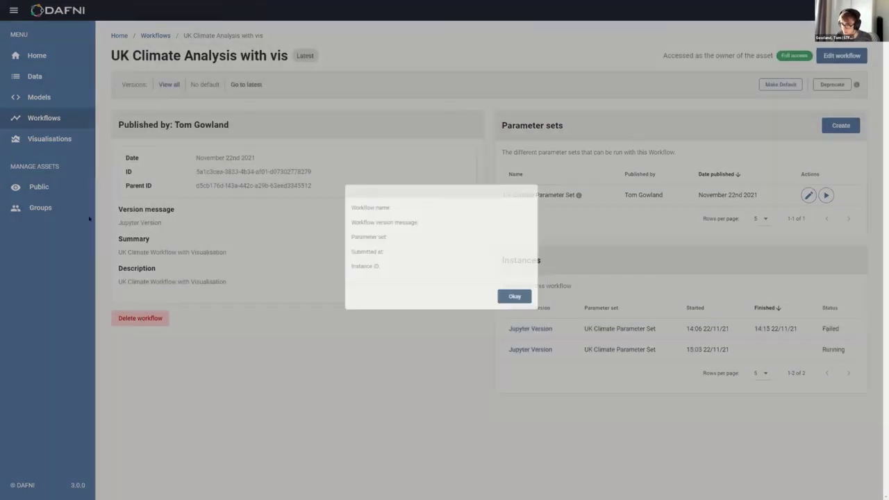
Open the climate data visualisation, look through its csv files, and choose maximum-temperature-prediction.csv as the file to plot.
left_click(49, 139)
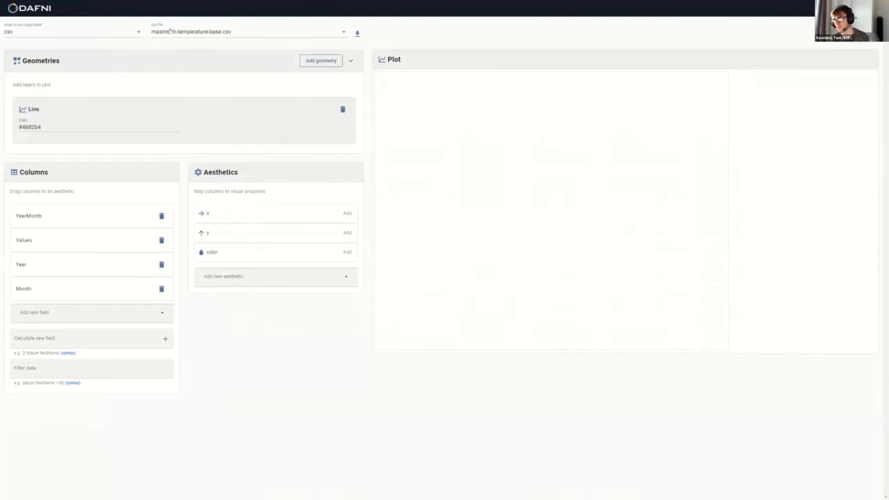
left_click(214, 35)
scroll(229, 103, "down", 1)
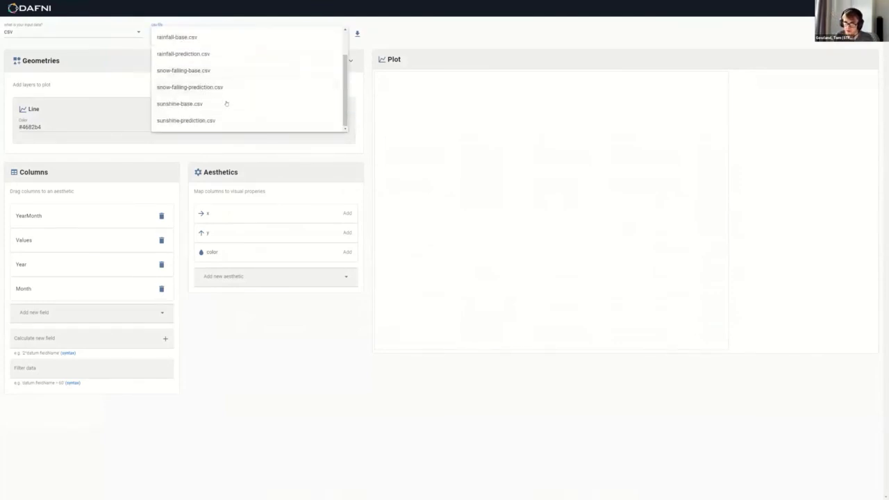
scroll(211, 86, "up", 1)
scroll(205, 80, "down", 2)
scroll(225, 124, "up", 2)
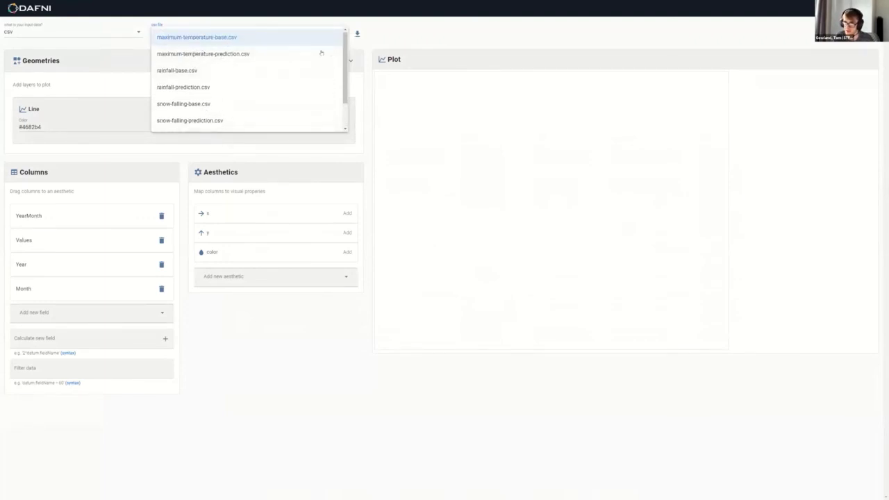
left_click(227, 54)
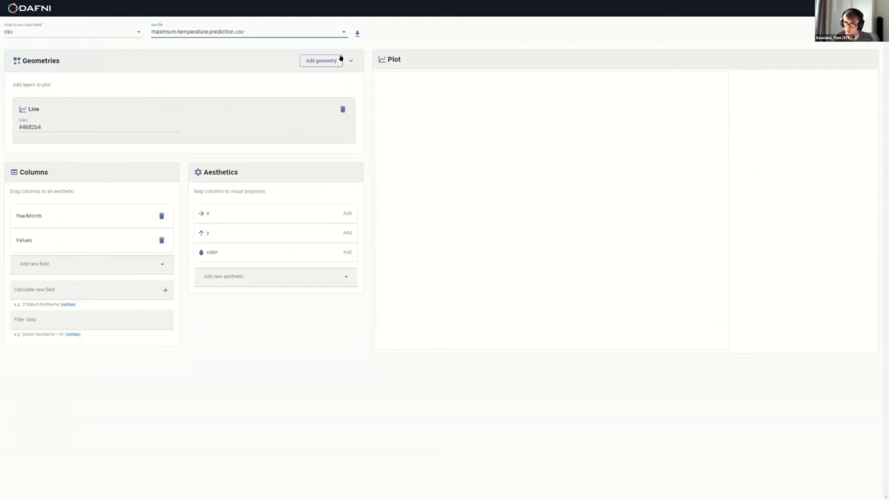
left_click(246, 31)
left_click(235, 55)
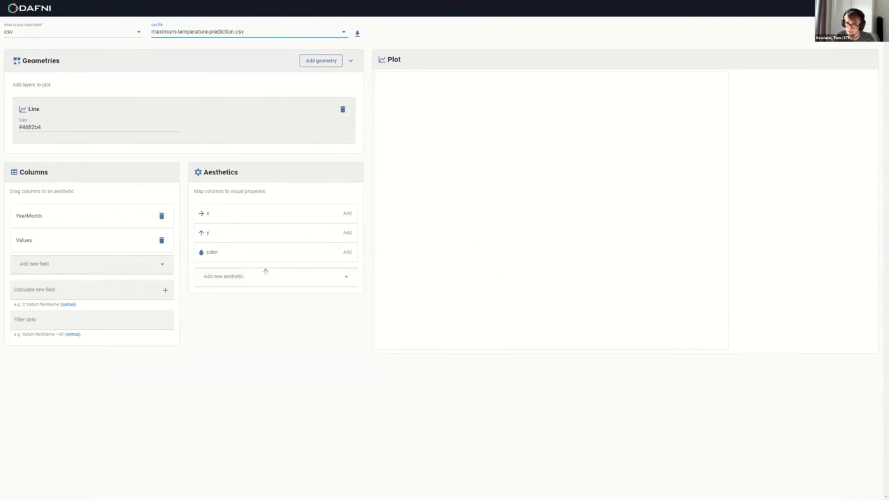
Map YearMonth to the x aesthetic and Values to y for the line plot, and set YearMonth's field type to Ordinal.
mouse_move(86, 220)
left_mouse_down()
mouse_move(287, 241)
mouse_move(236, 214)
left_mouse_up()
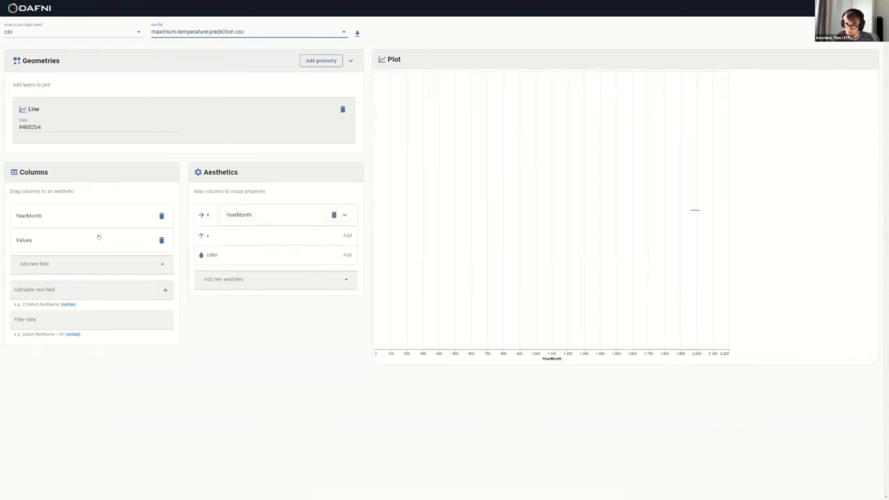
left_click_drag(137, 245, 258, 237)
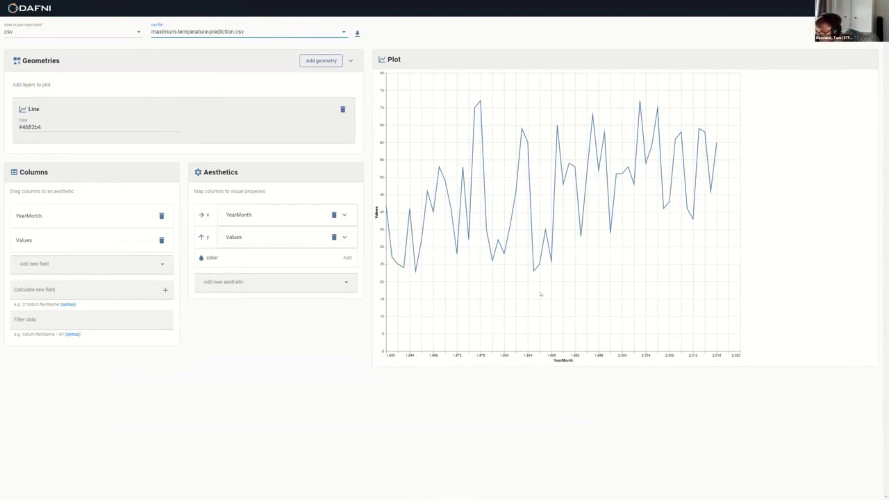
left_click(344, 215)
left_click(264, 264)
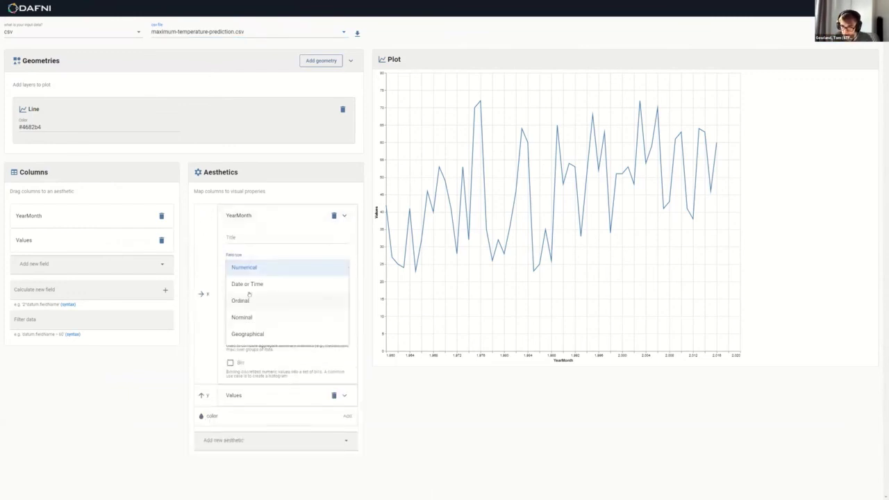
left_click(267, 299)
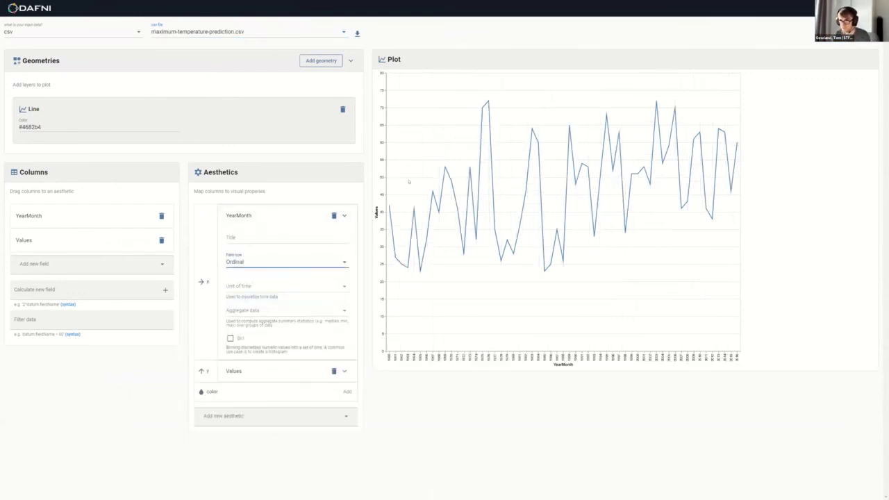